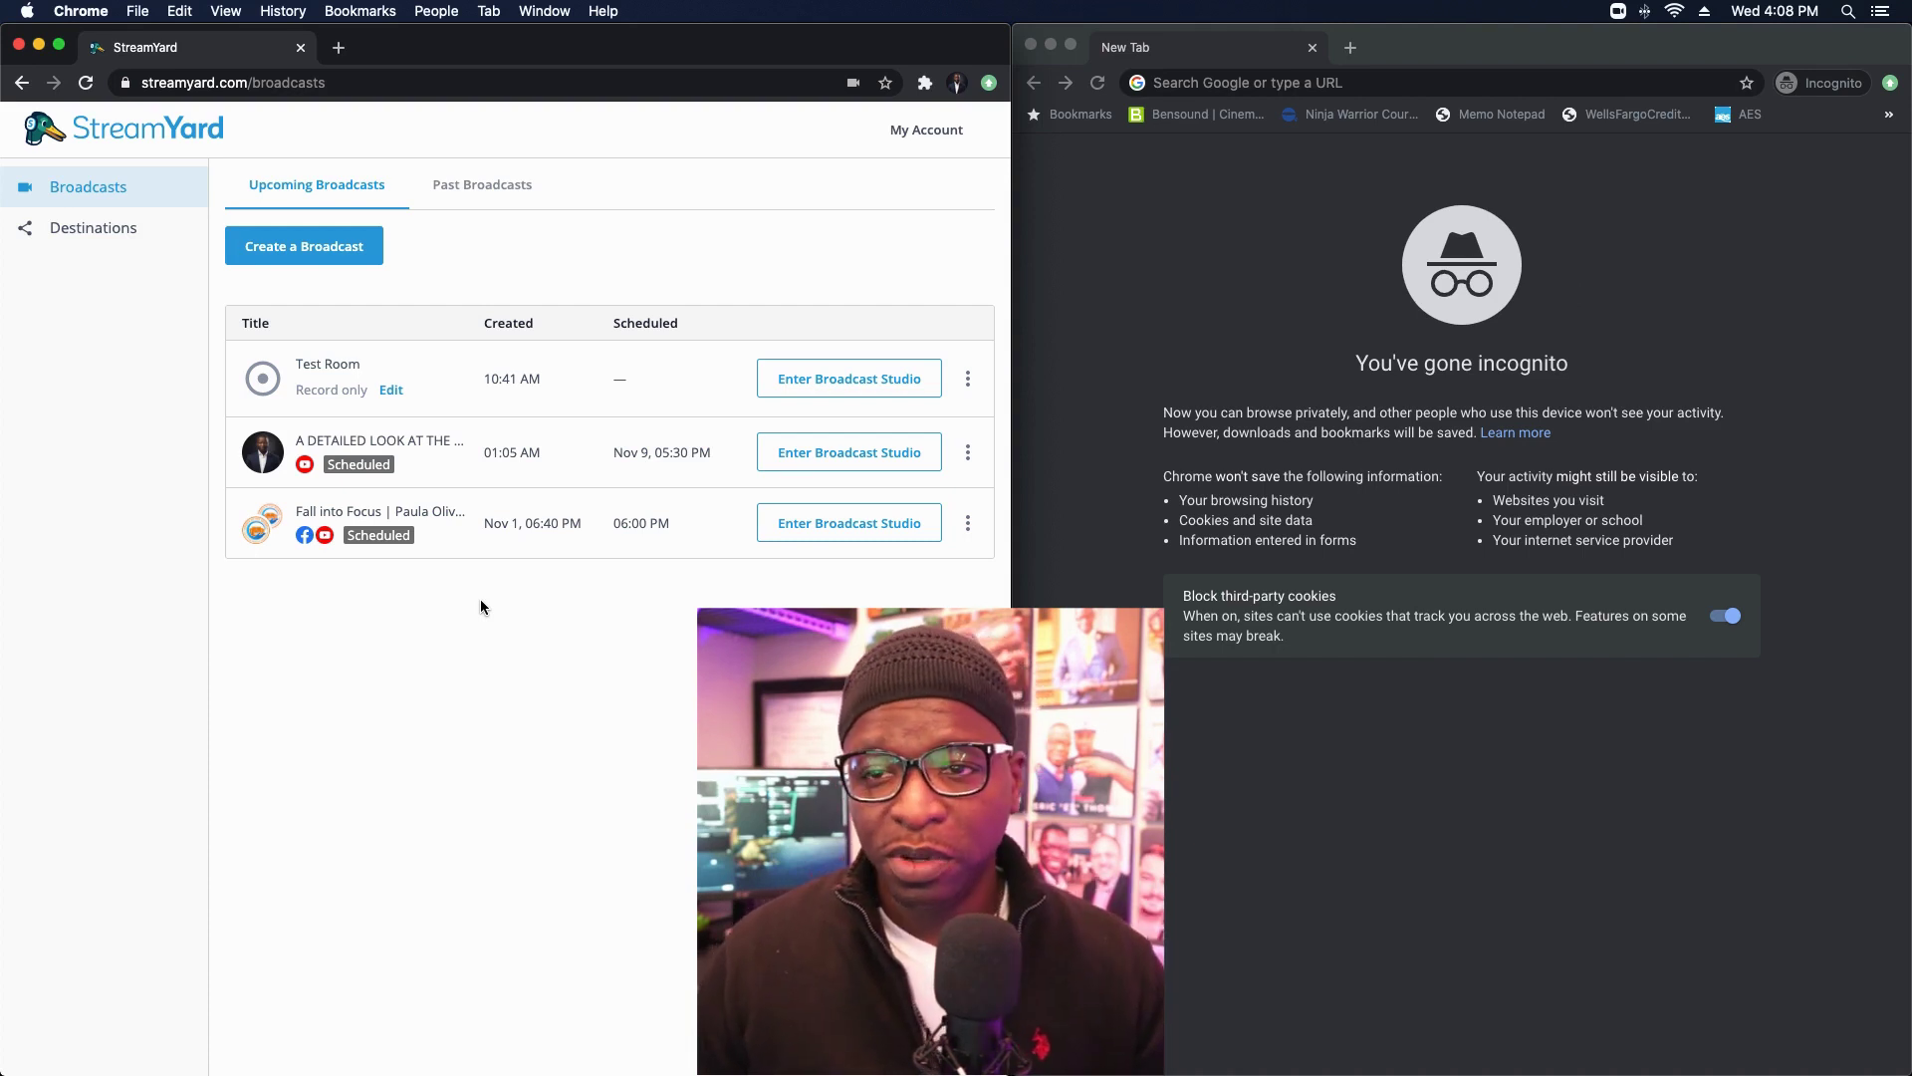
Step: Open the Test Room studio, copy its web address, and join as host with camera off and mic muted
click(850, 379)
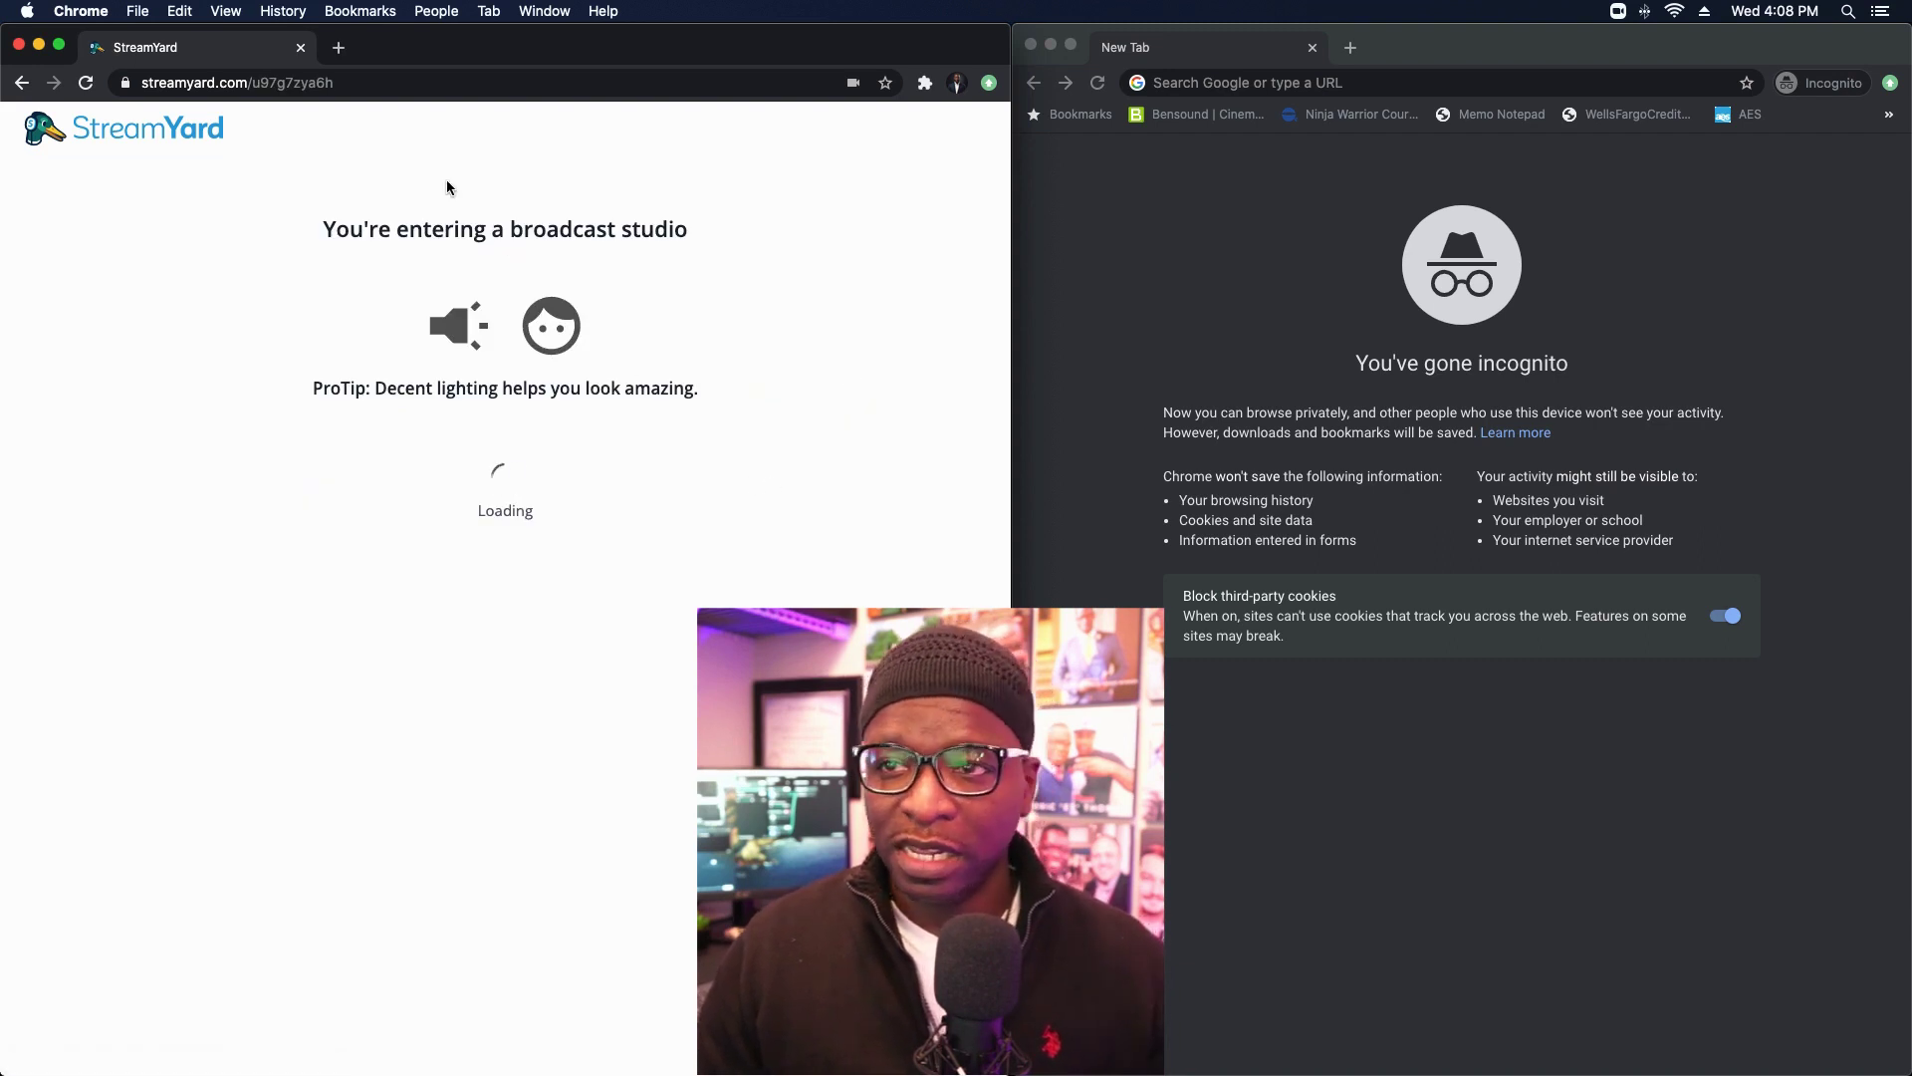
click(289, 84)
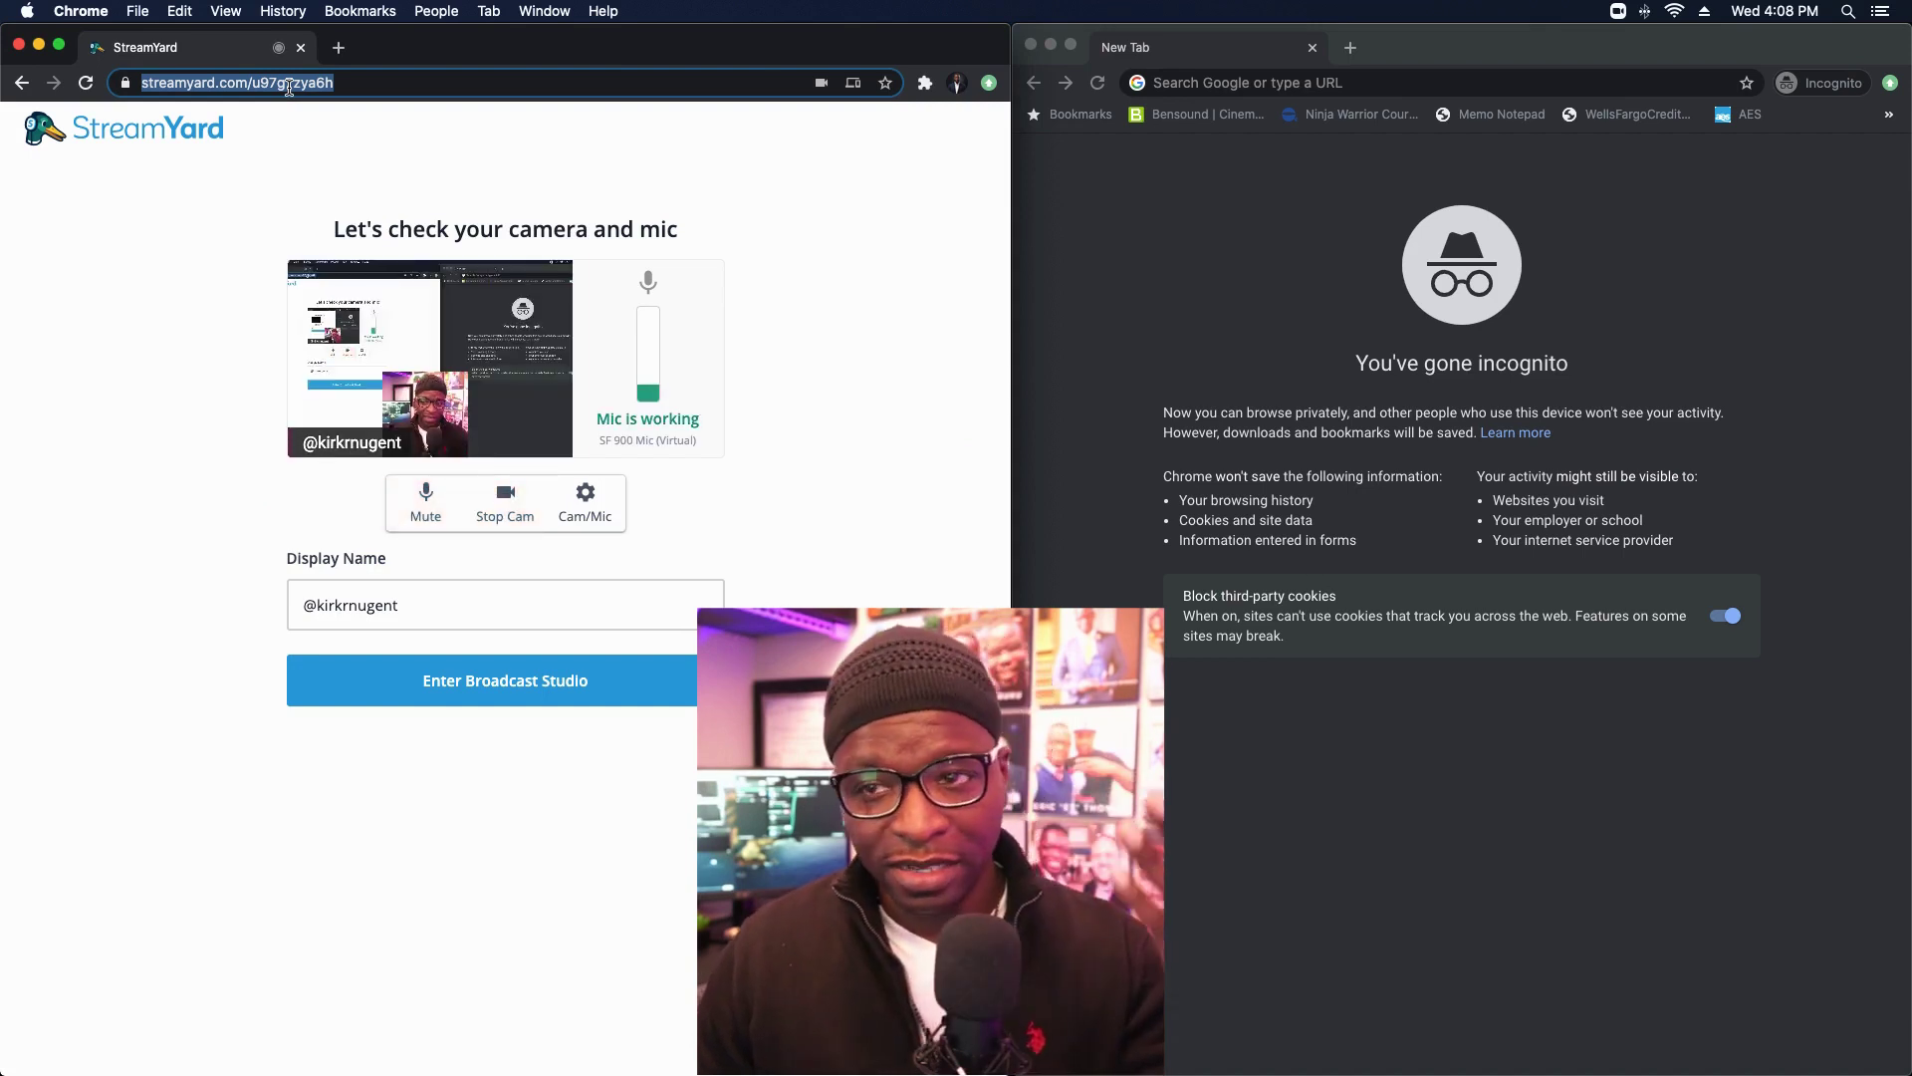
click(505, 503)
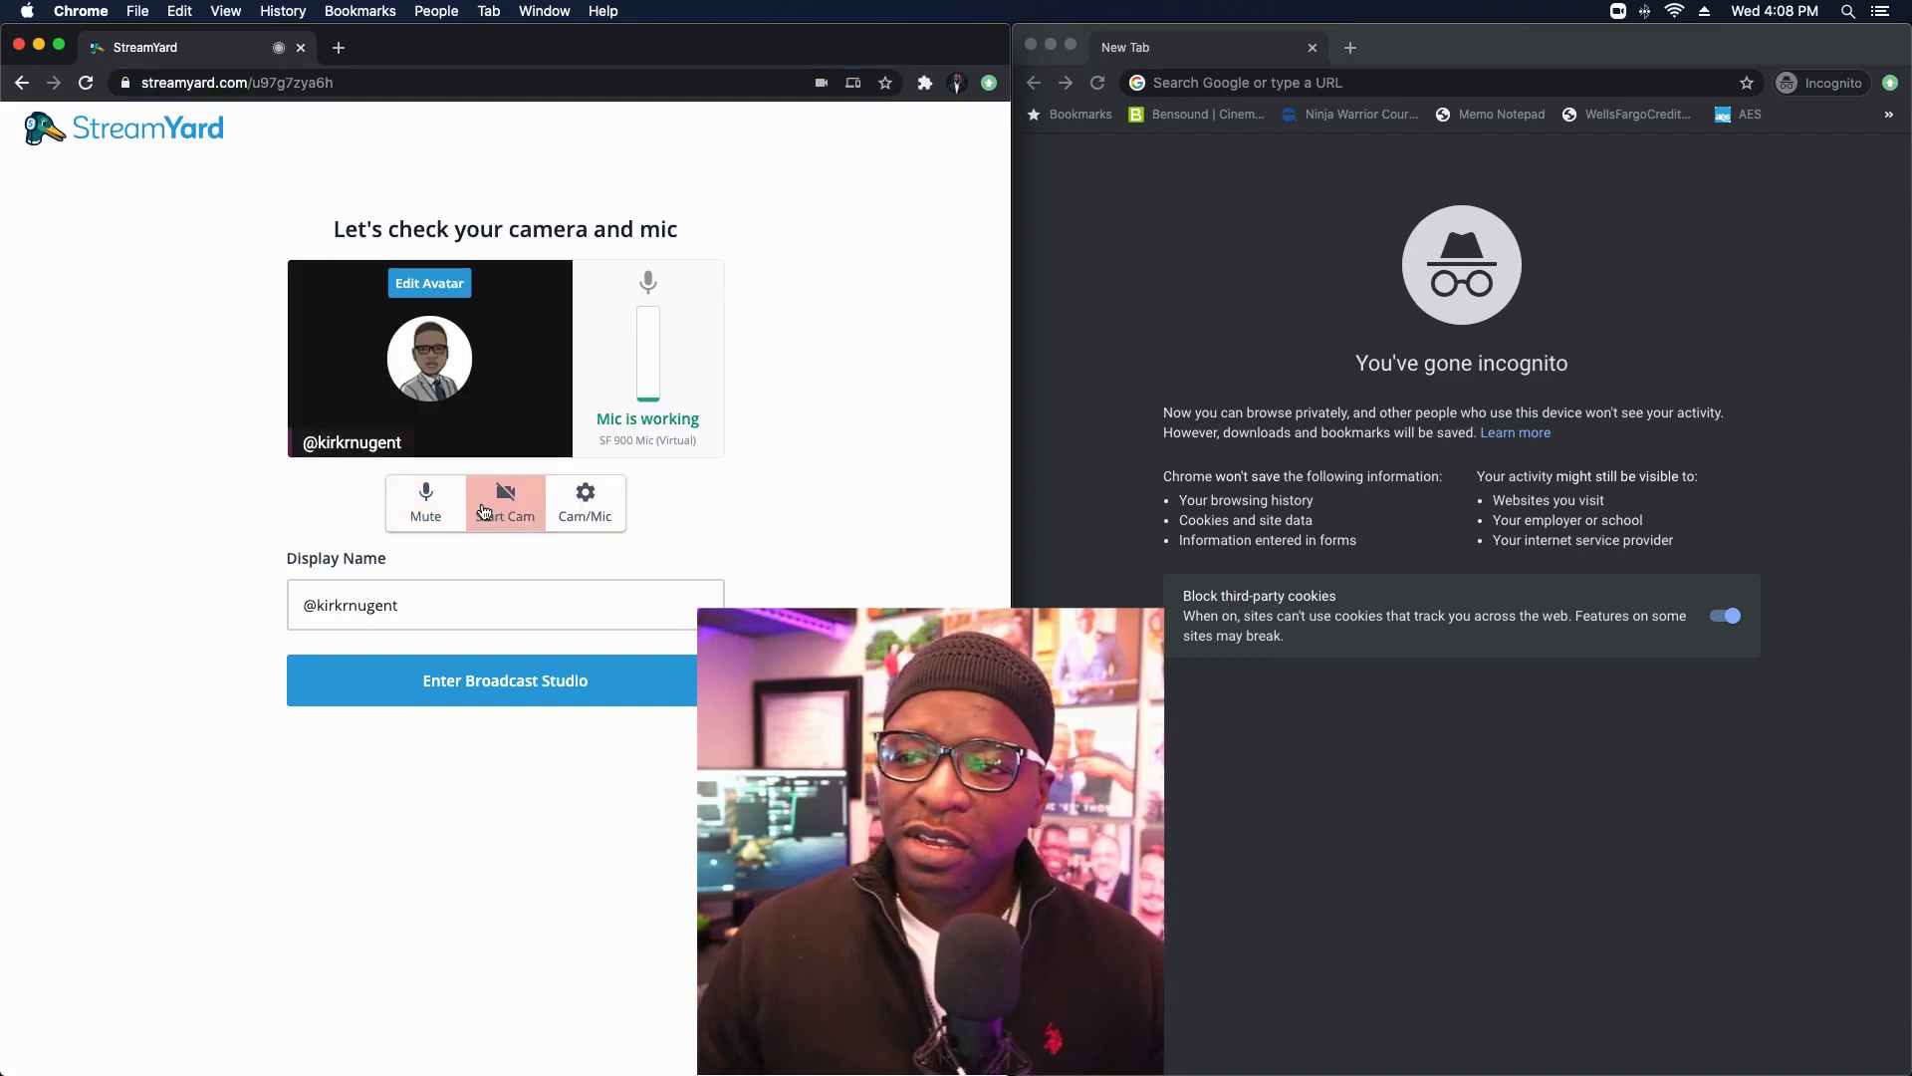
click(454, 510)
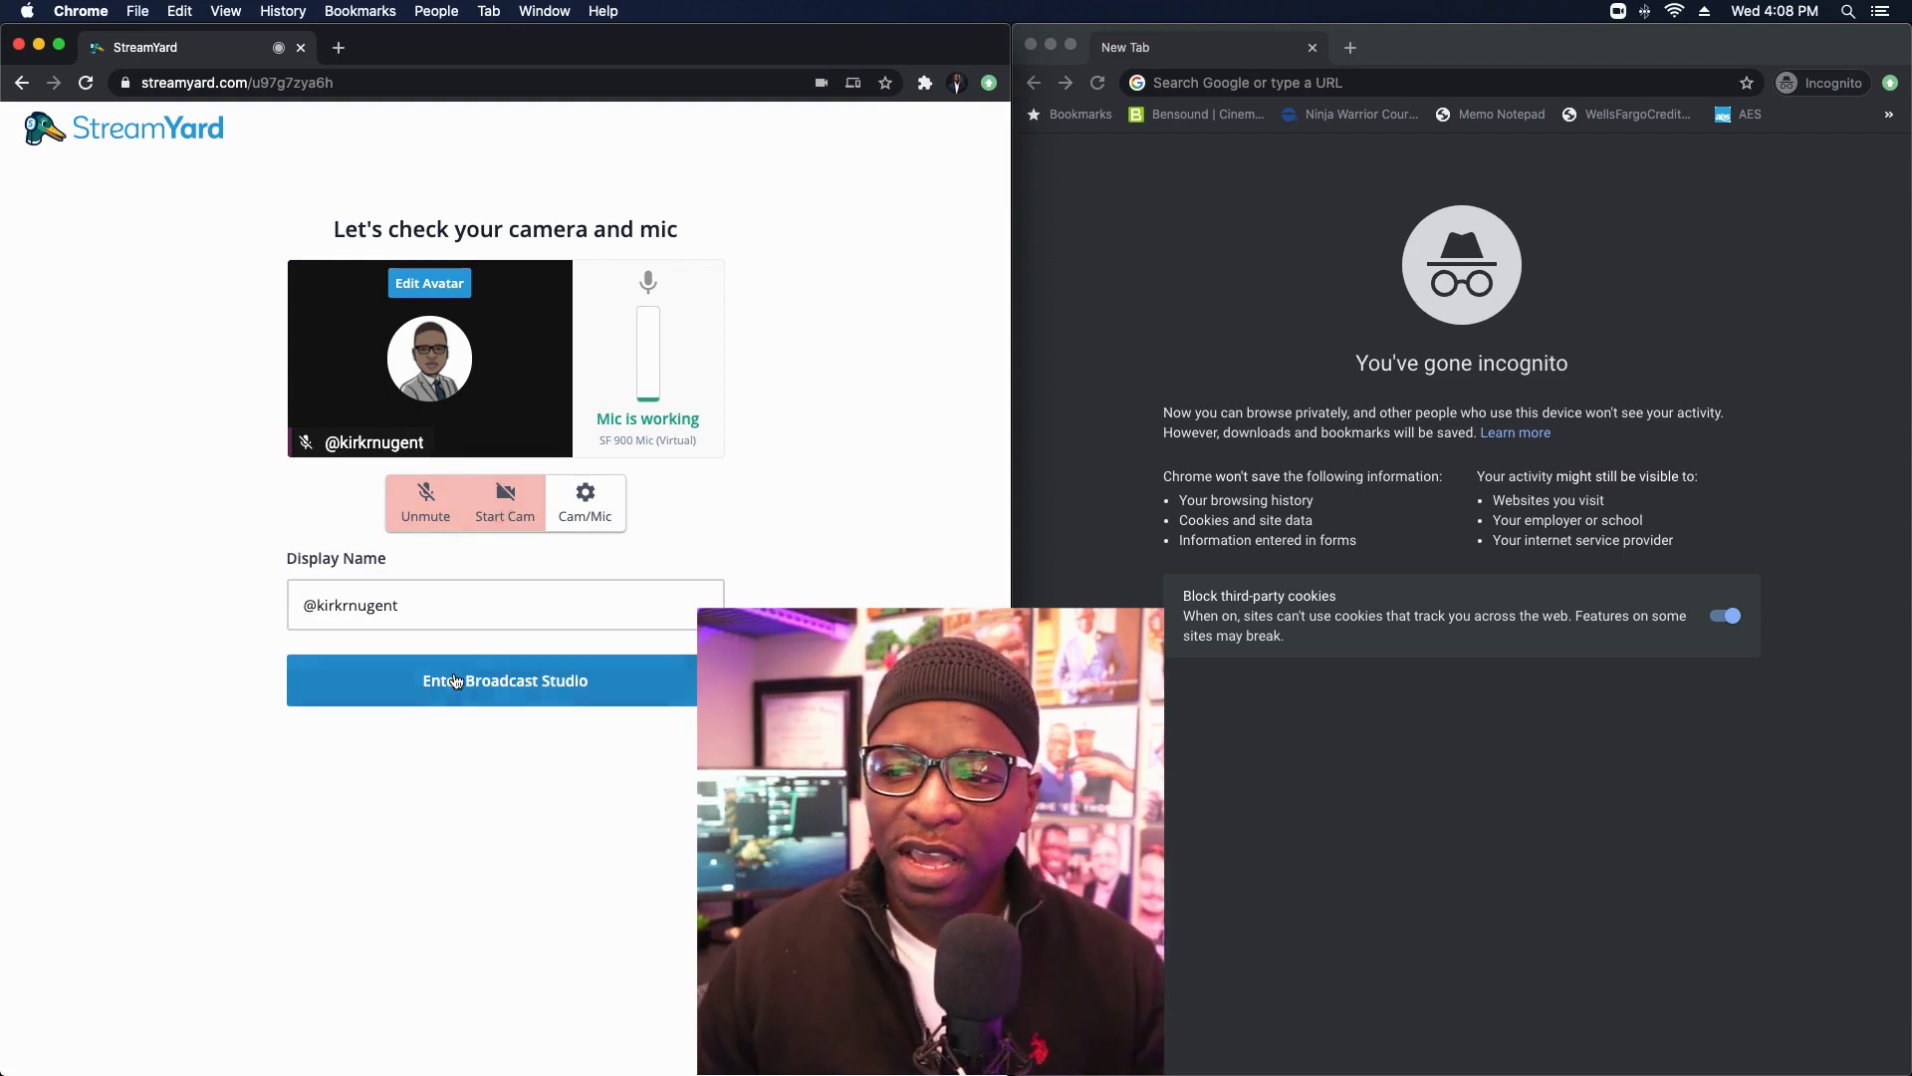
click(484, 685)
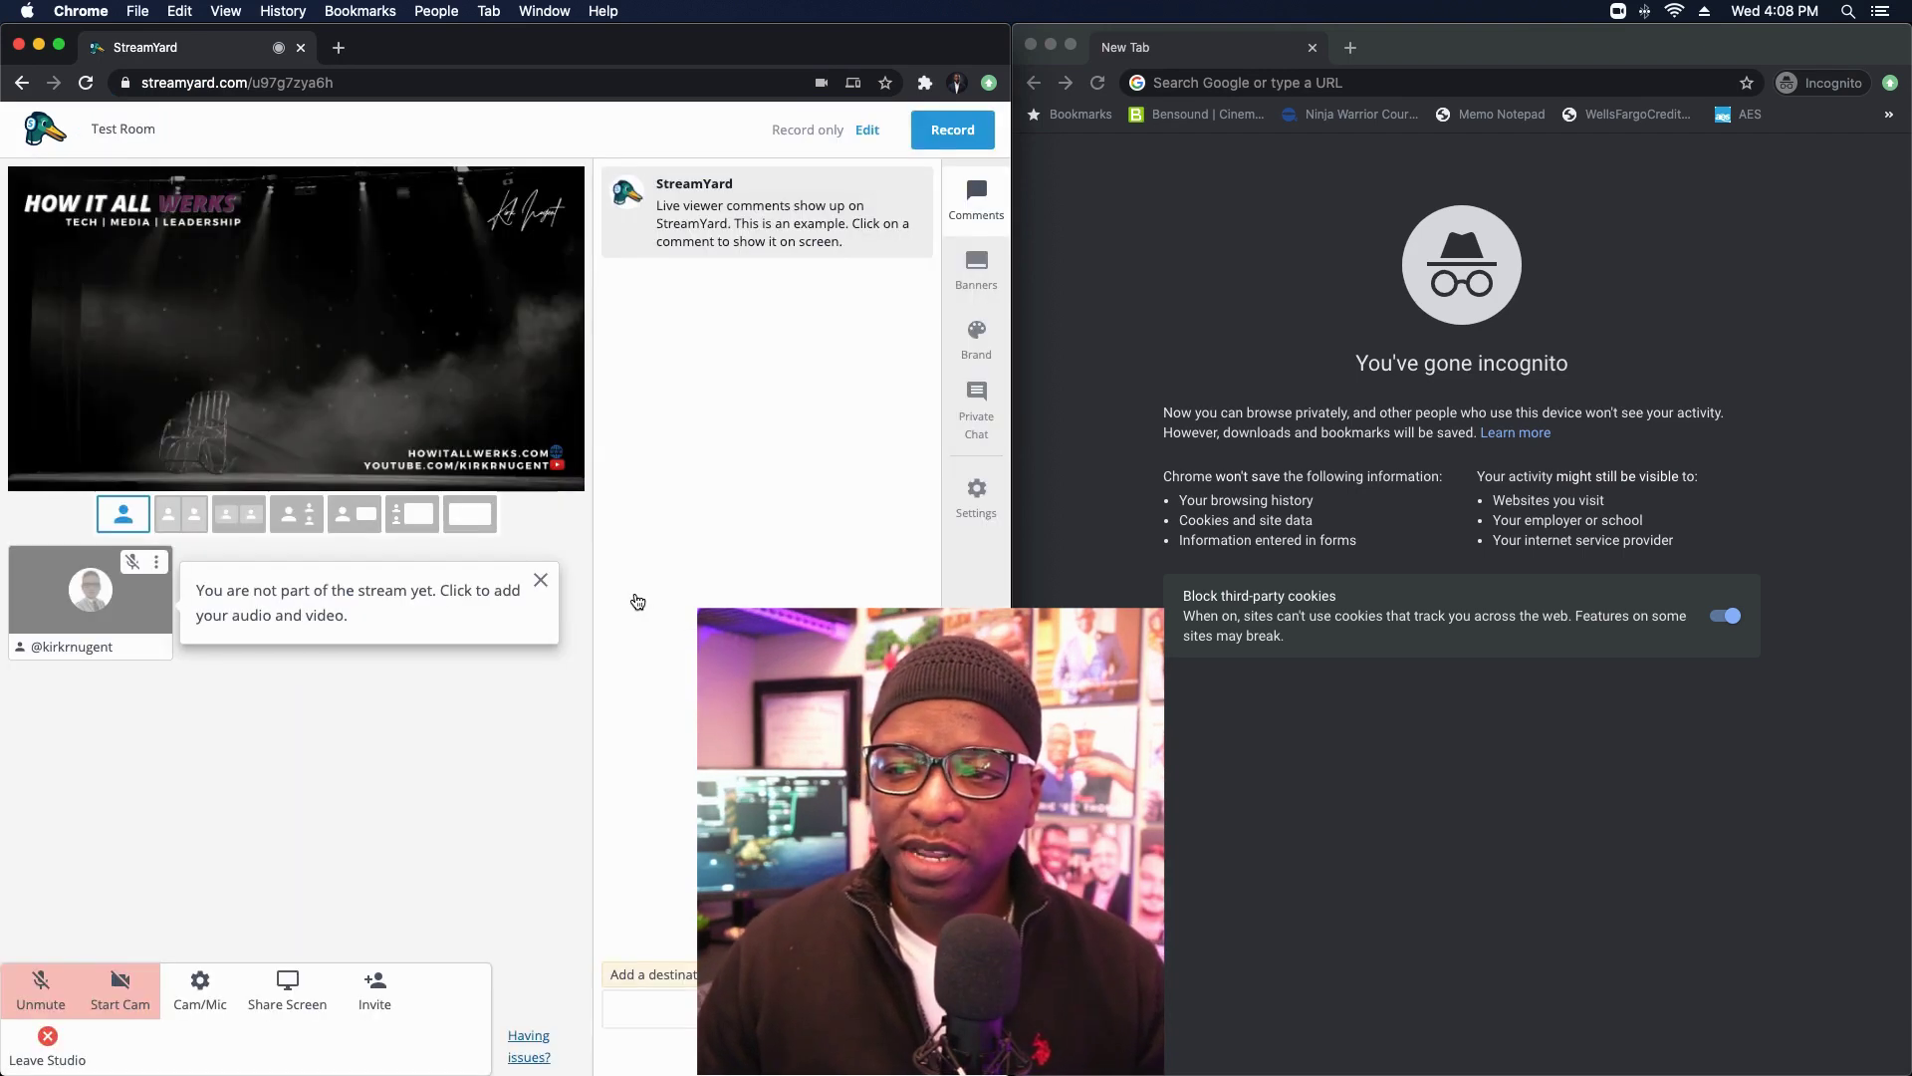
Step: Dismiss the not-part-of-the-stream notice and paste the studio link into the incognito address bar
click(542, 580)
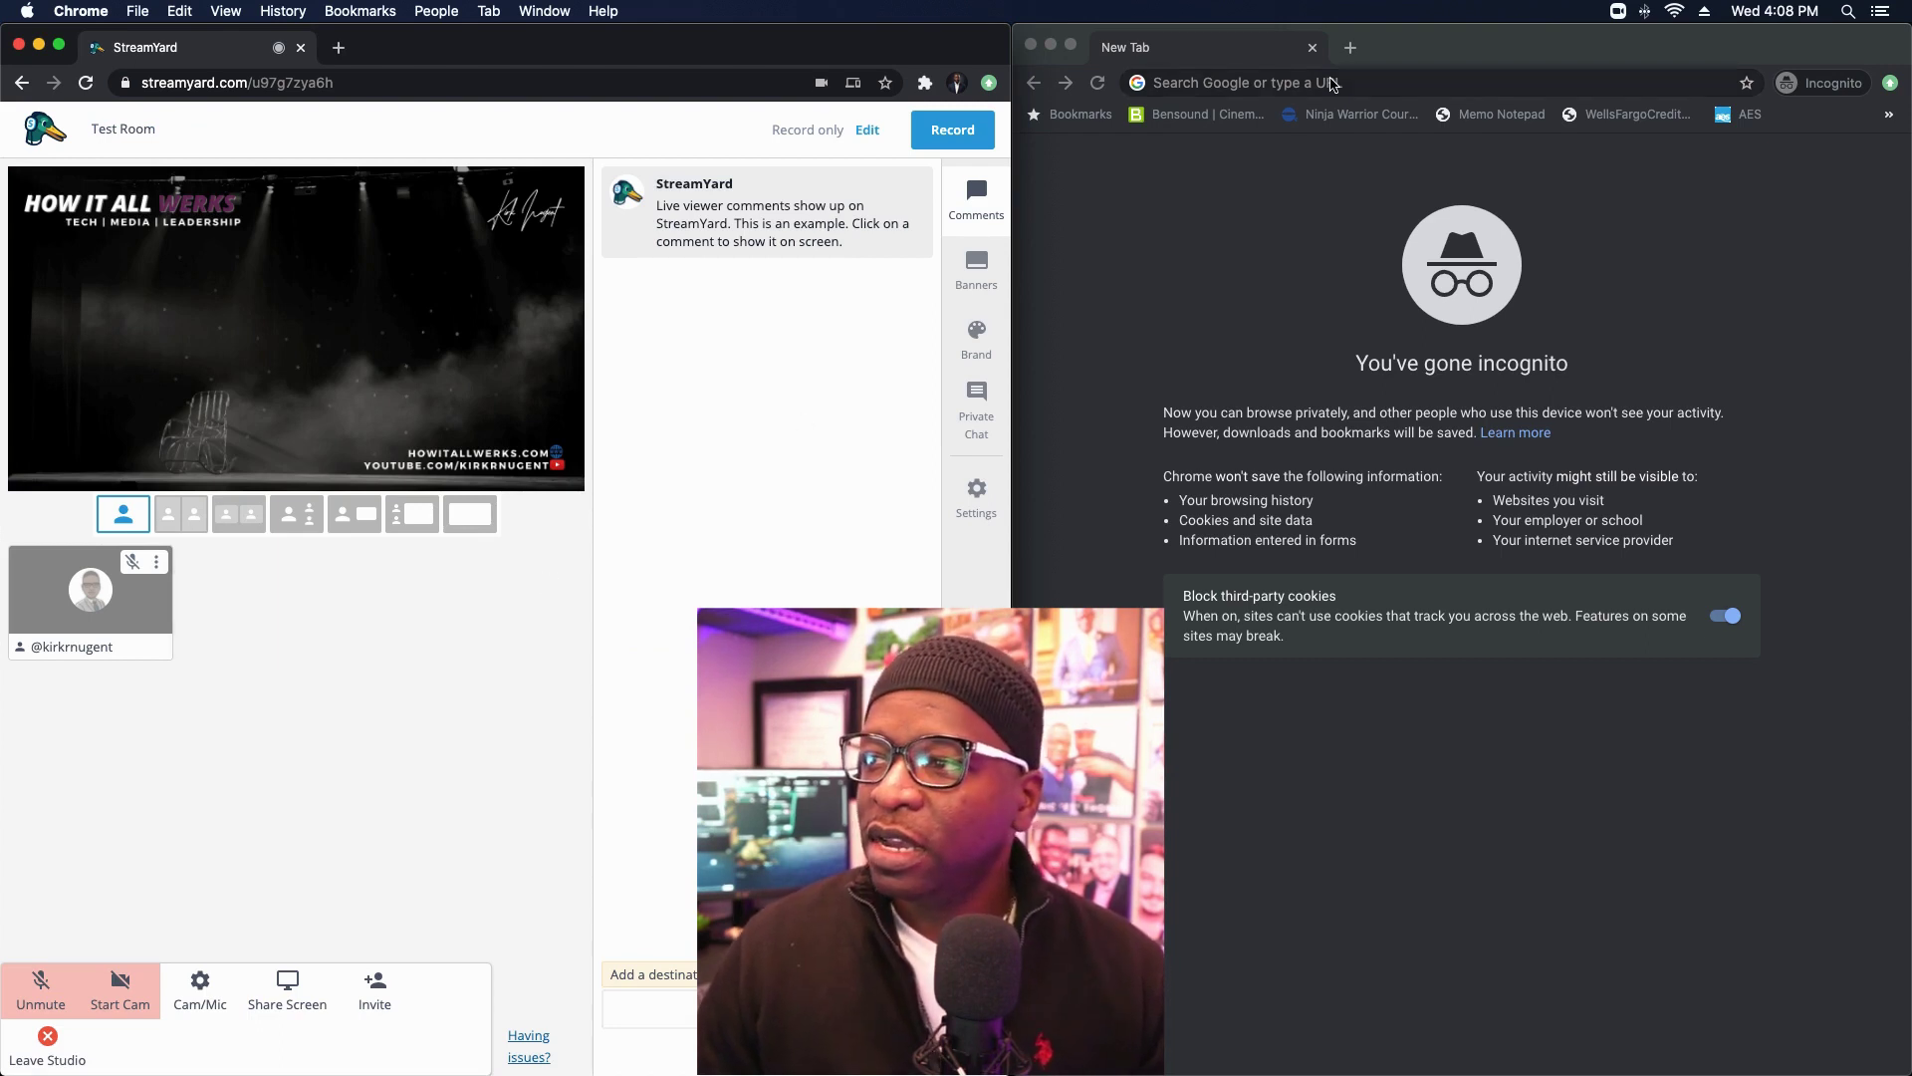
click(1328, 86)
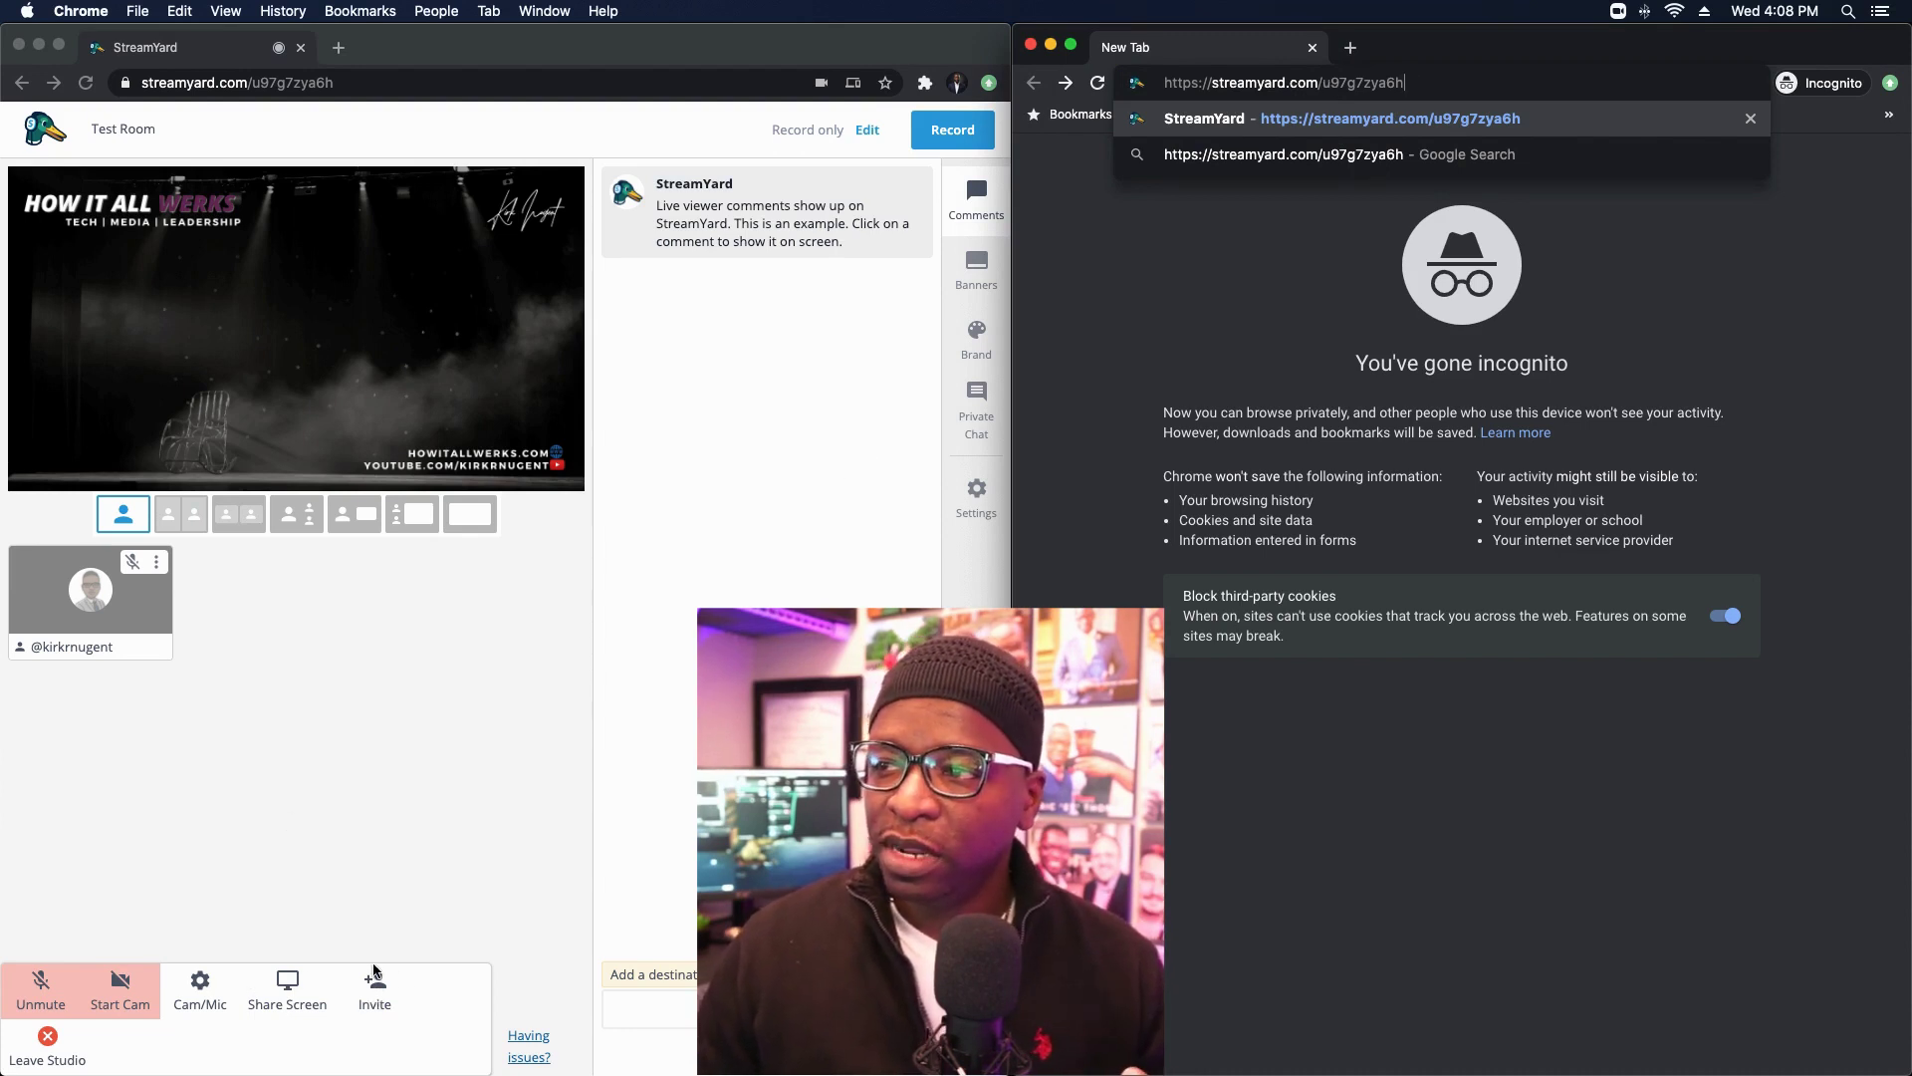
Step: Copy the guest invite link from the host studio and load it in the incognito window
click(371, 1002)
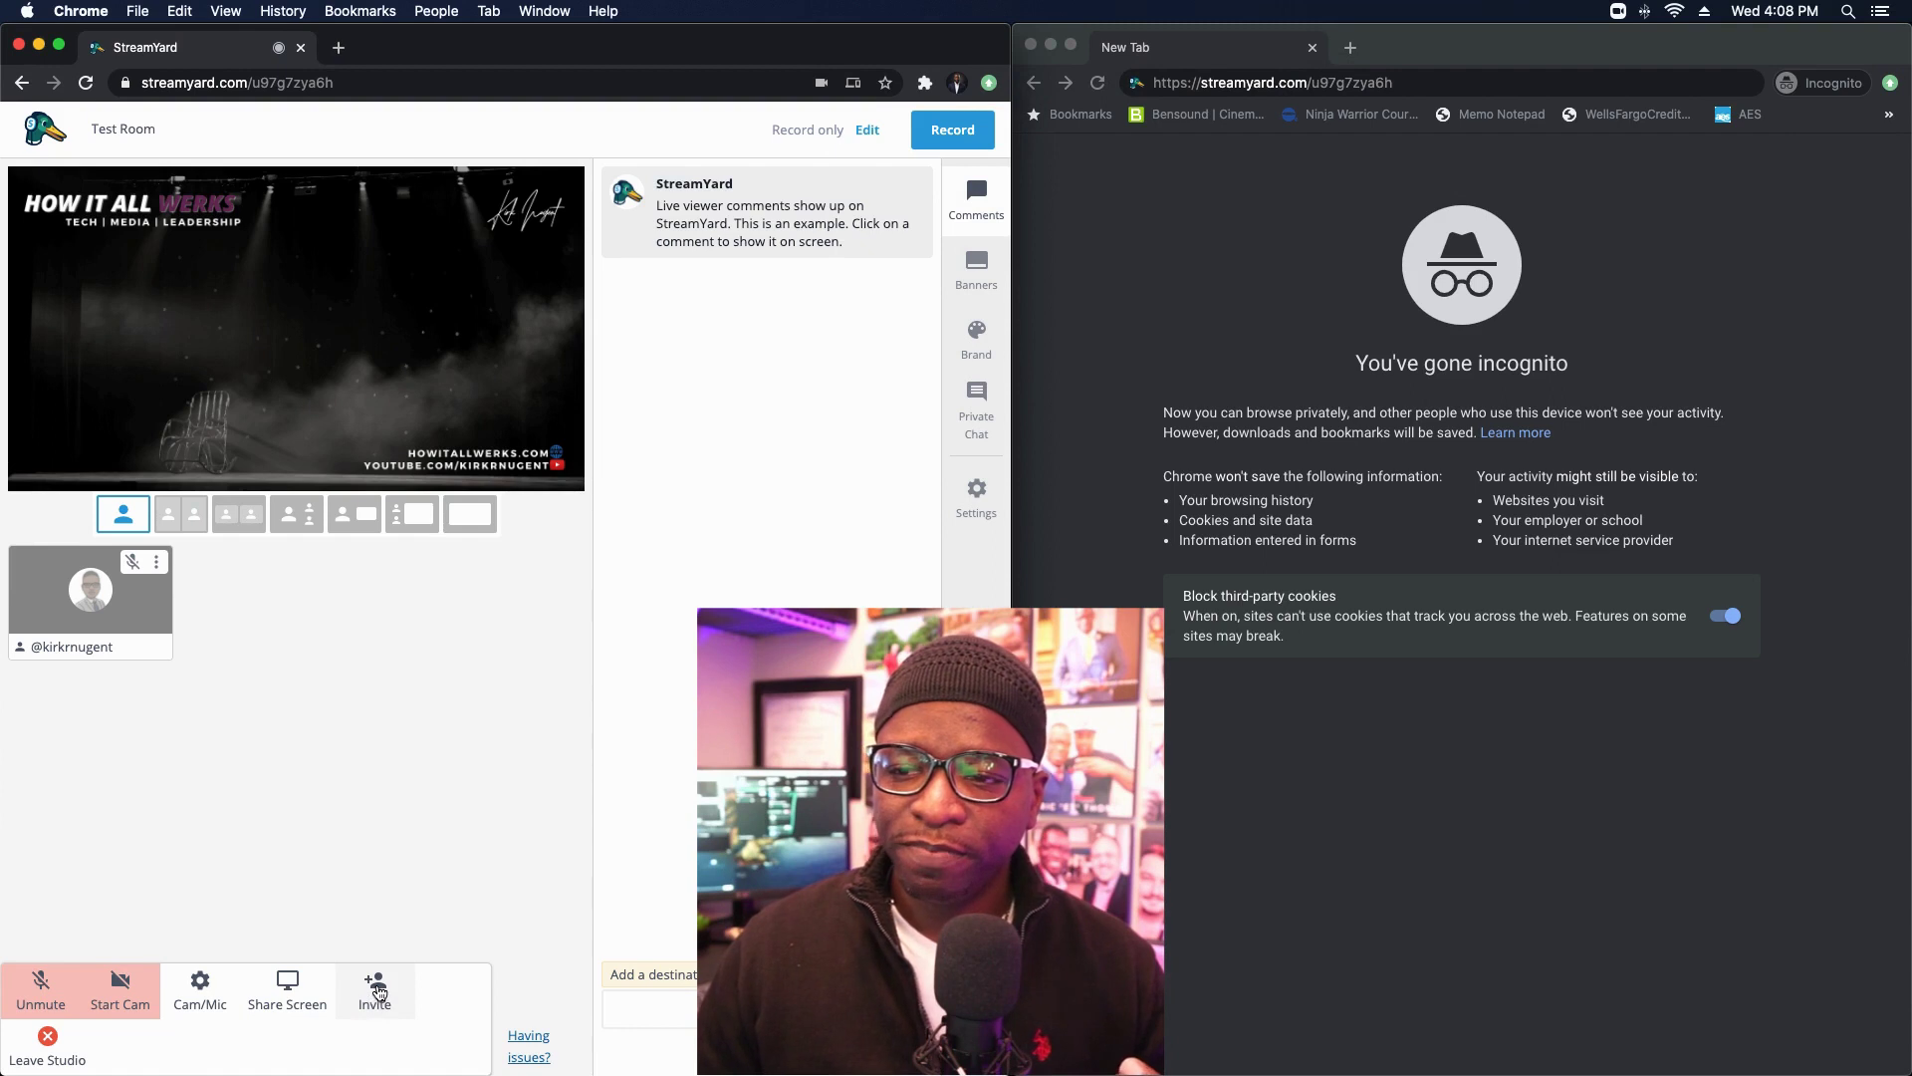
click(379, 993)
click(448, 674)
click(717, 433)
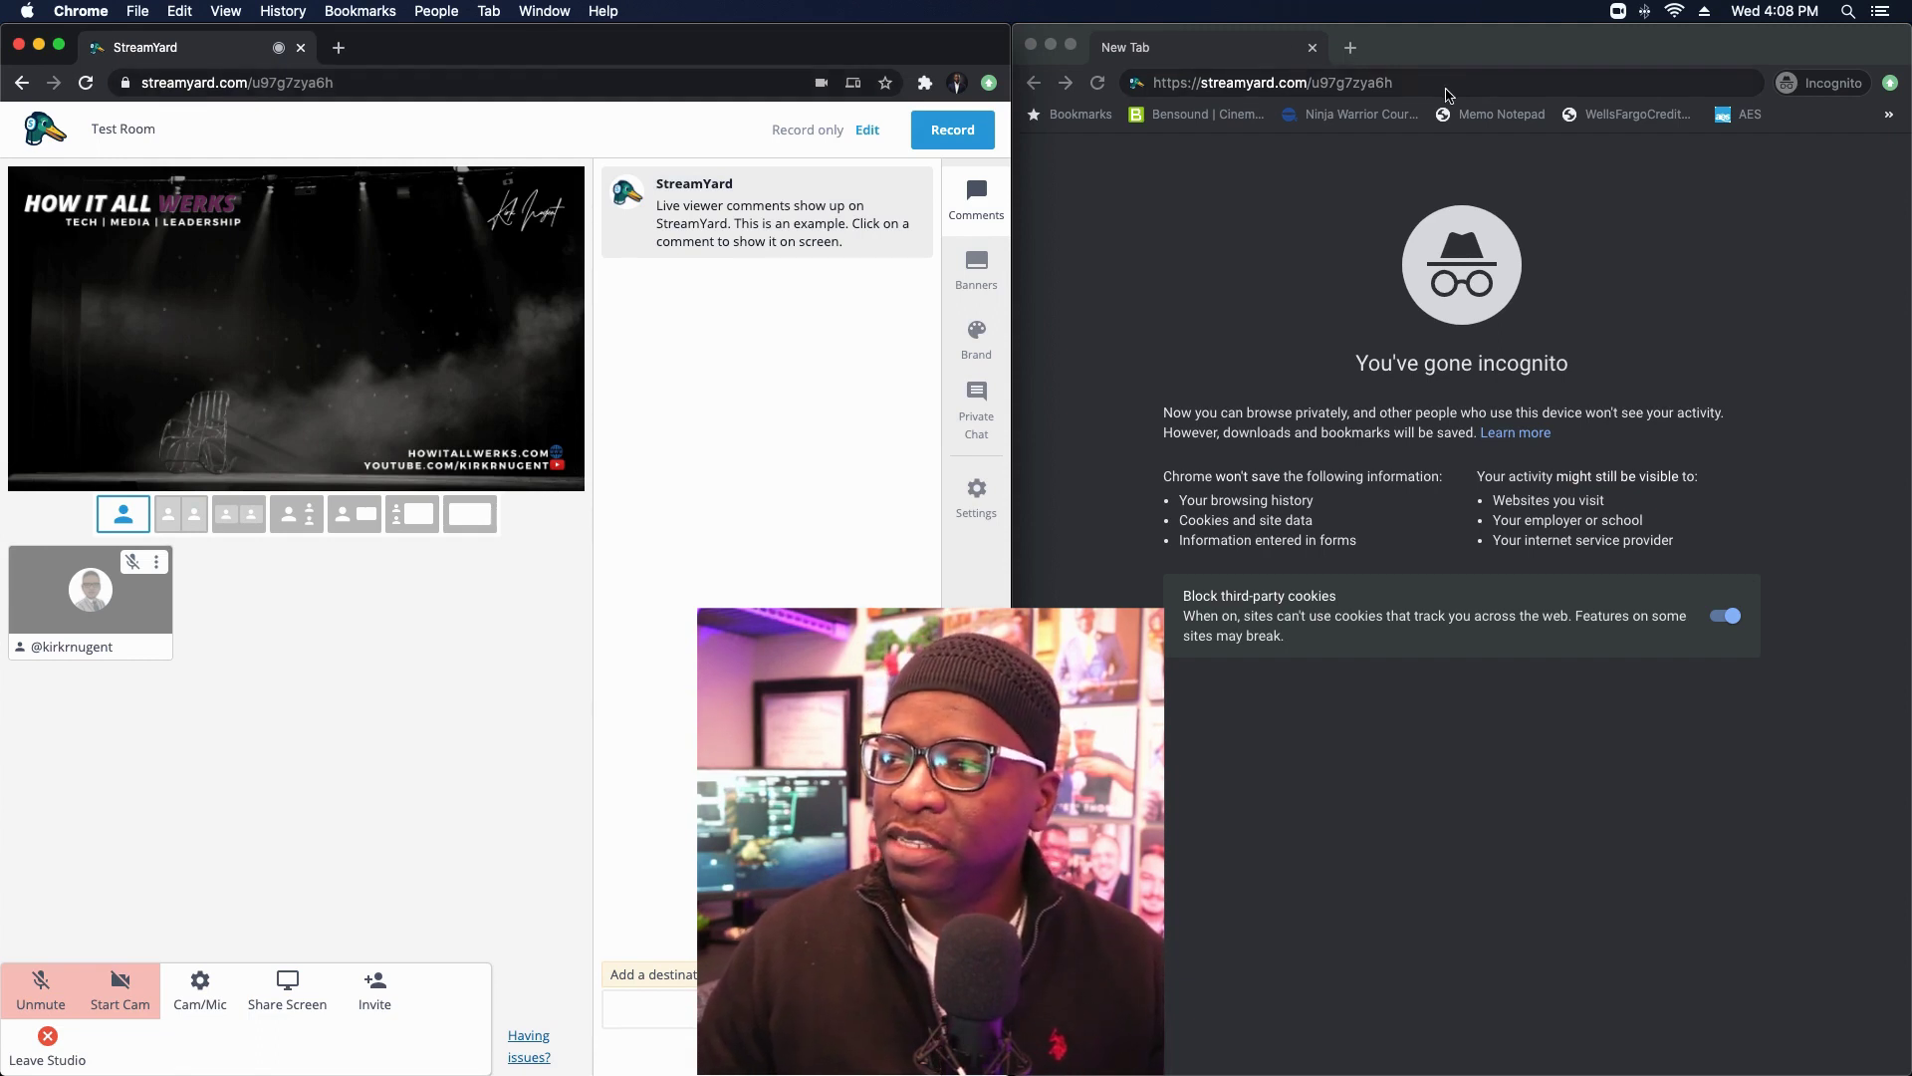
click(1459, 83)
key(Return)
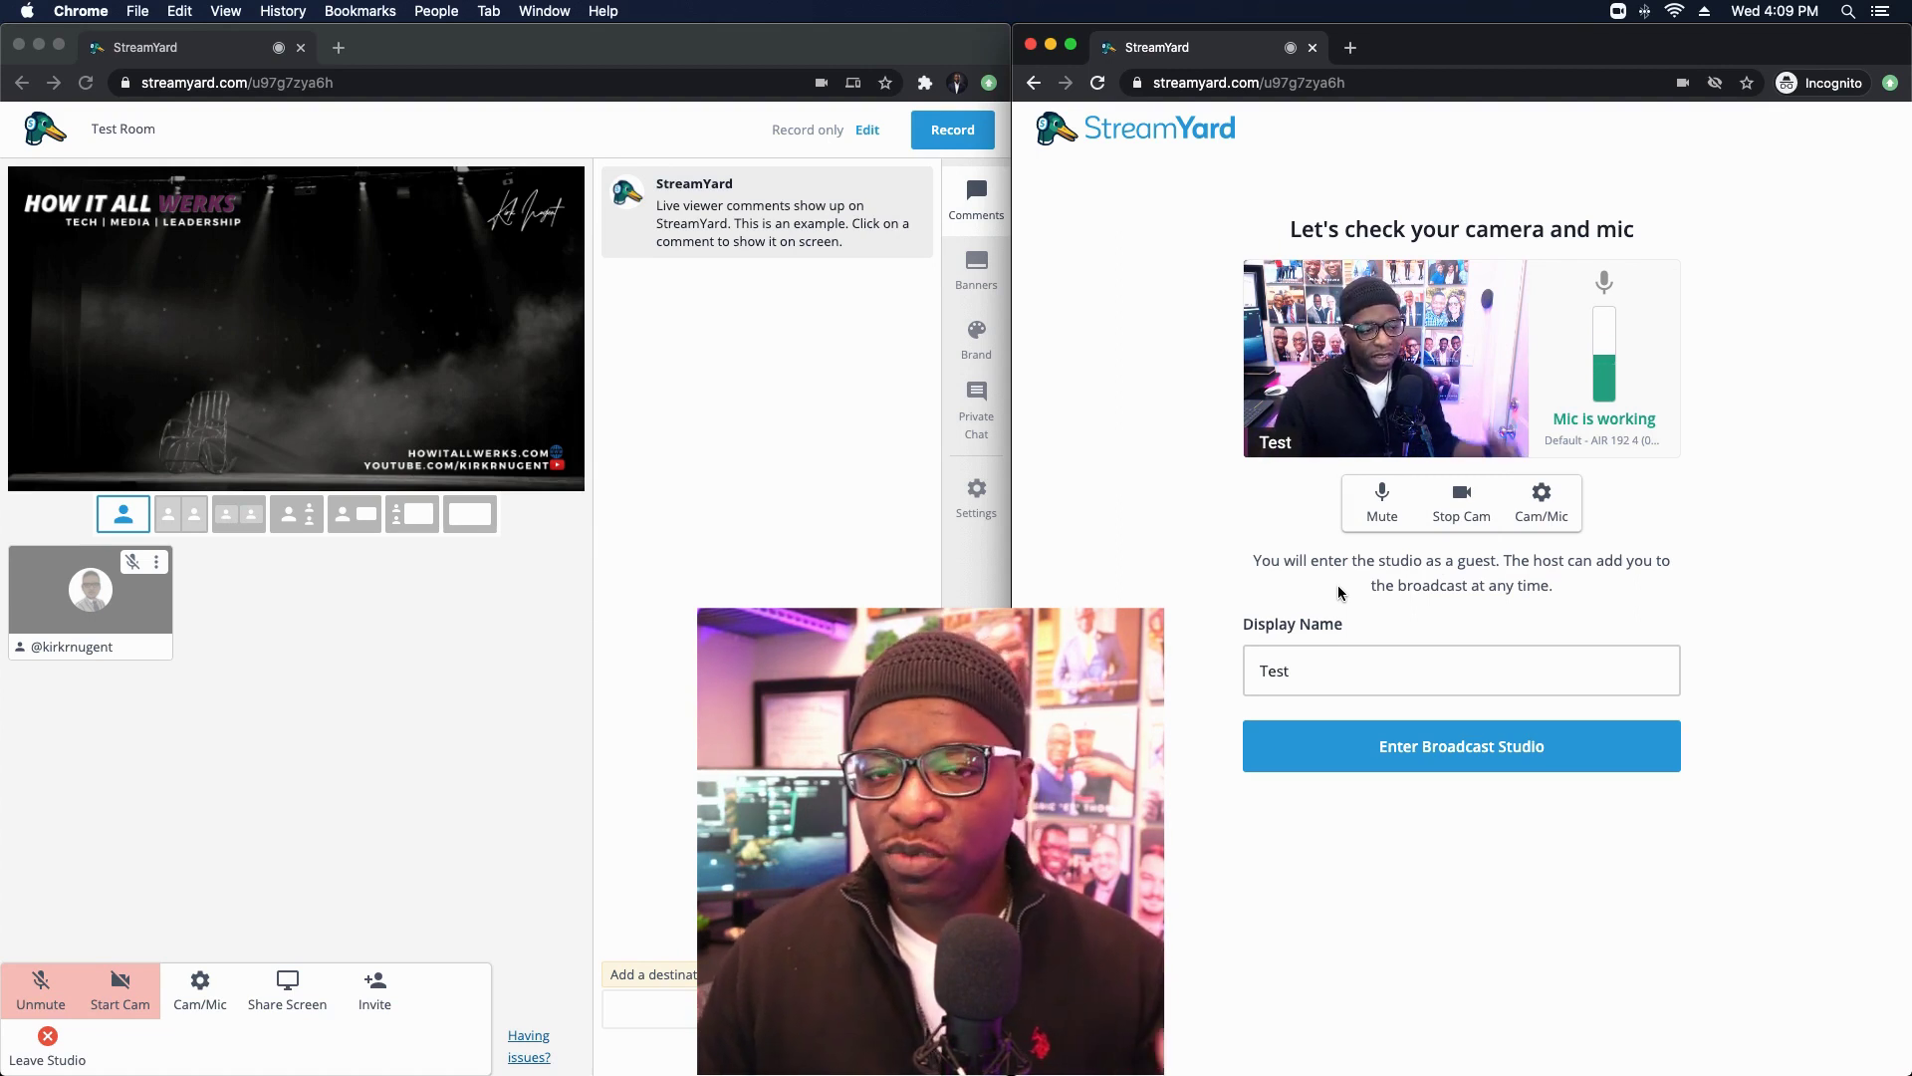
Step: Open the guest's Cam/Mic settings on the Audio tab
click(1541, 515)
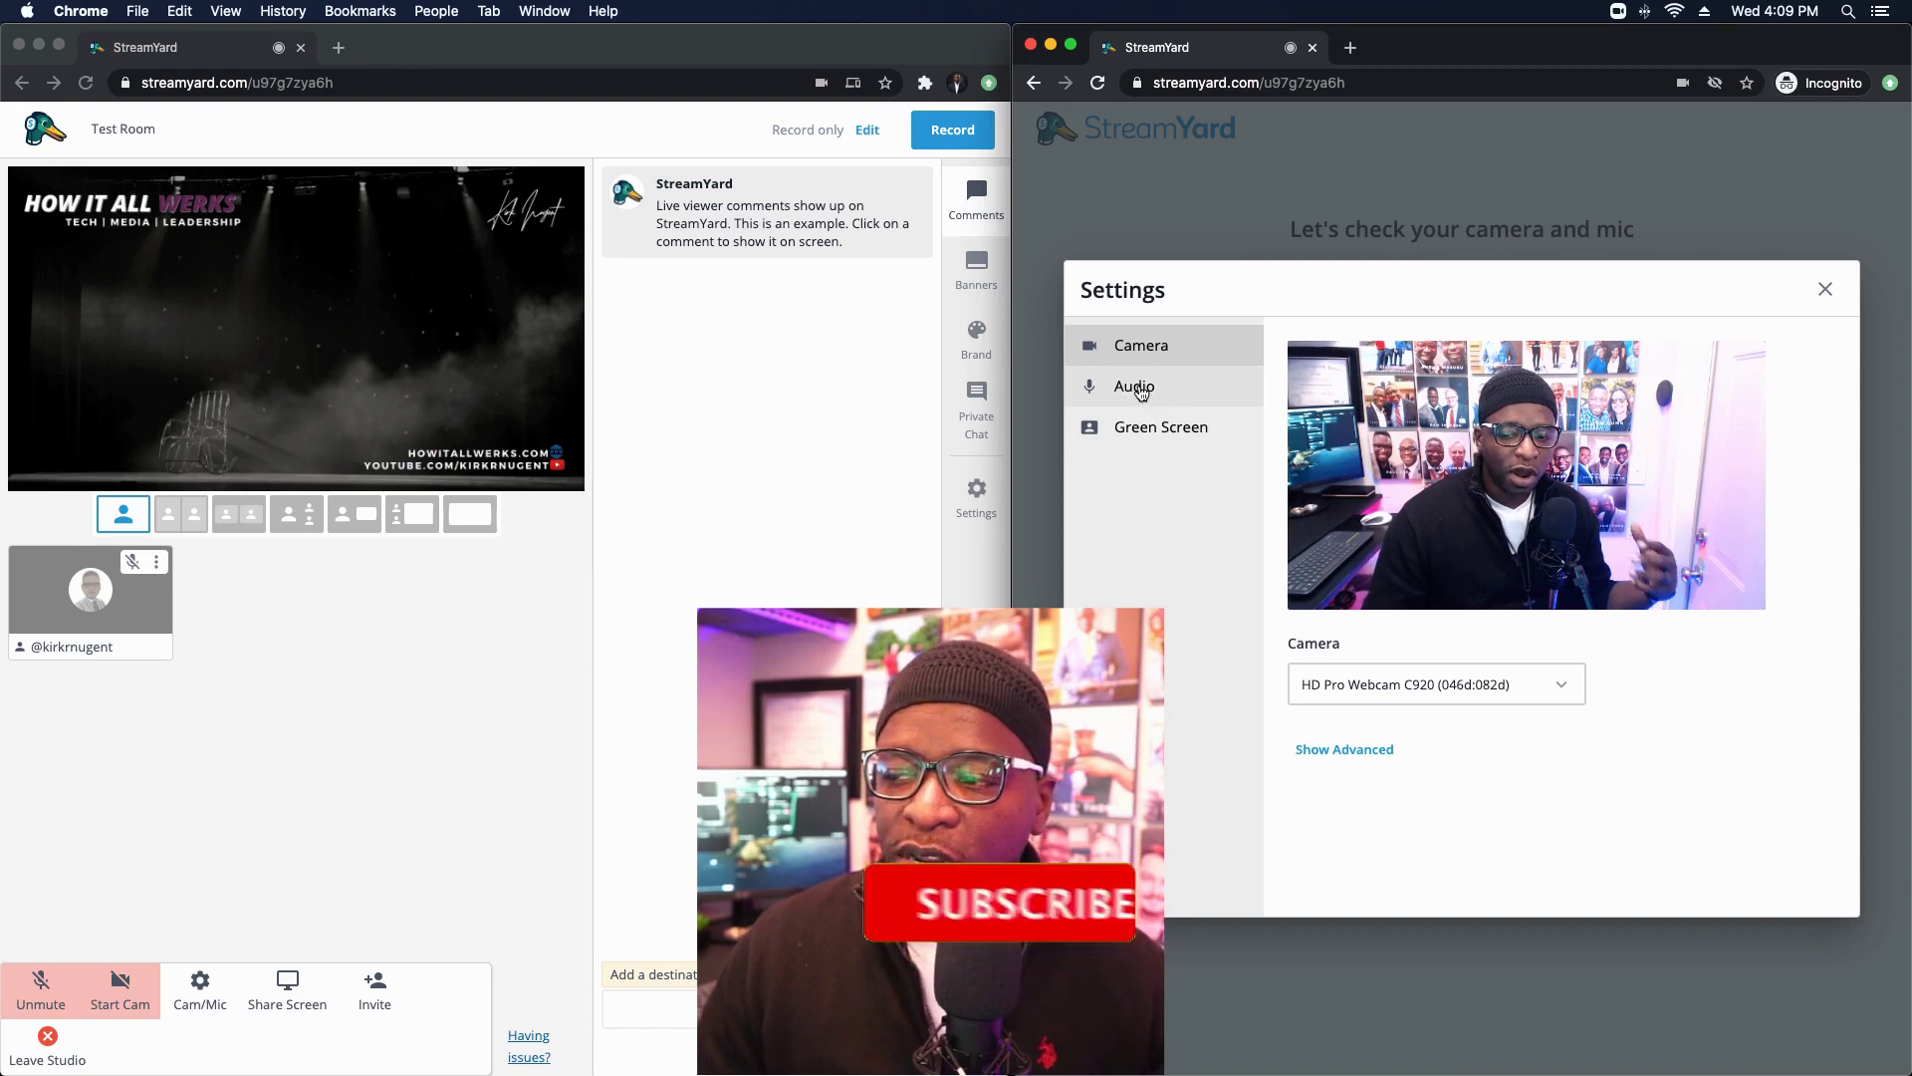
click(1140, 389)
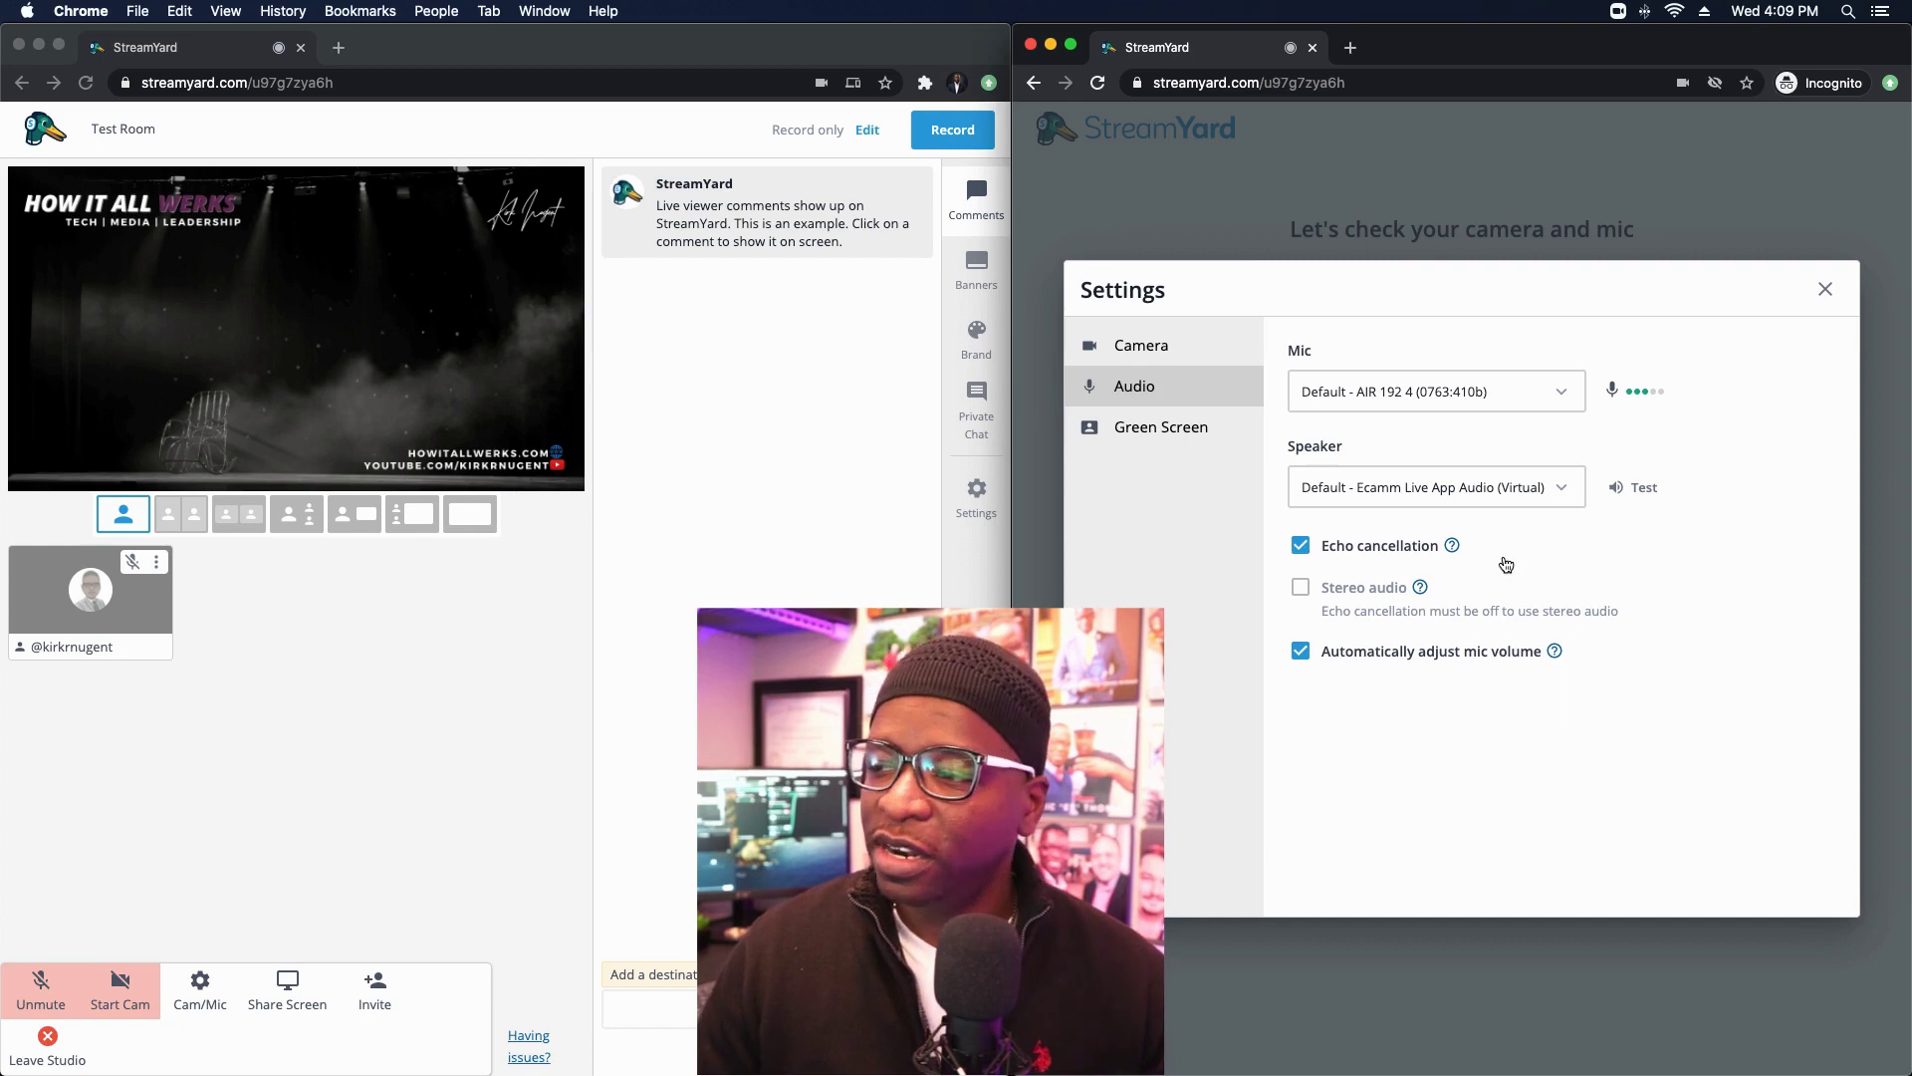
mouse_move(1456, 547)
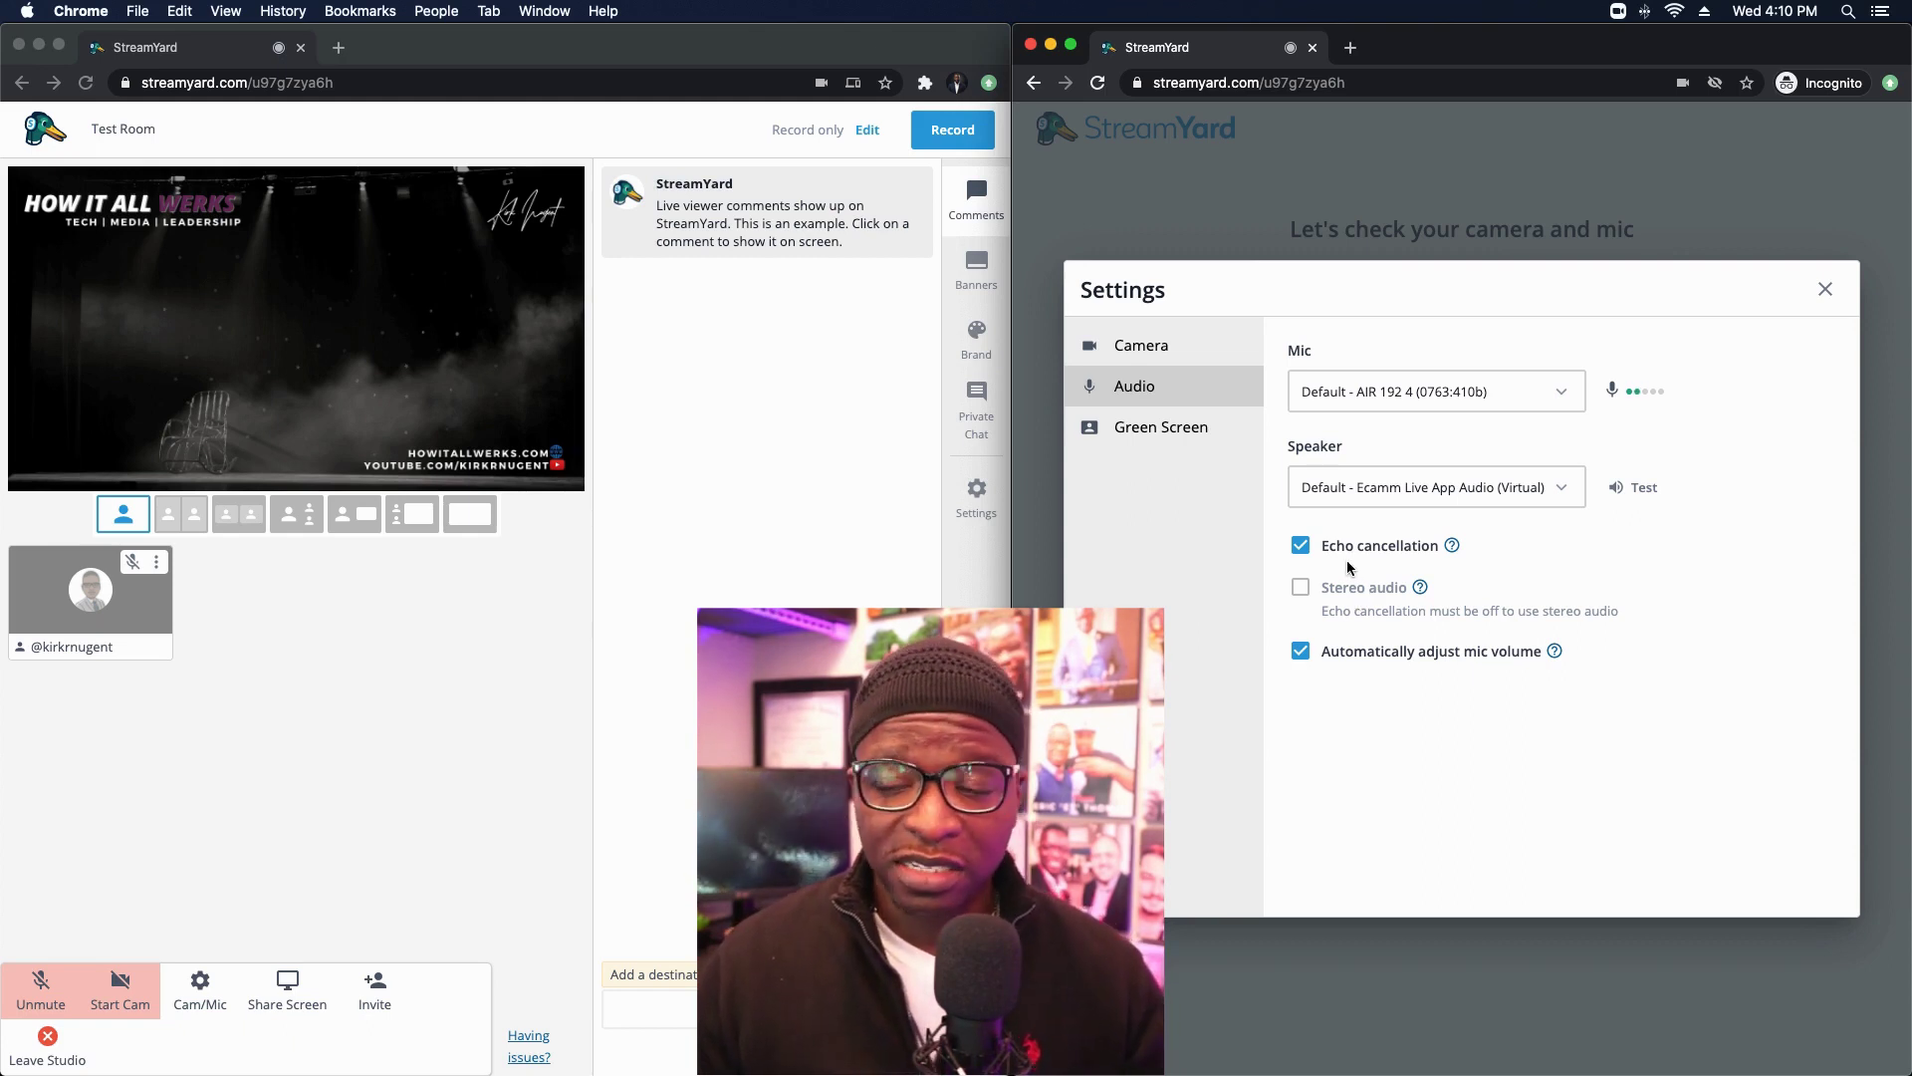
Step: For the guest, switch off echo cancellation and enable stereo audio, then re-enable echo cancellation
click(1307, 547)
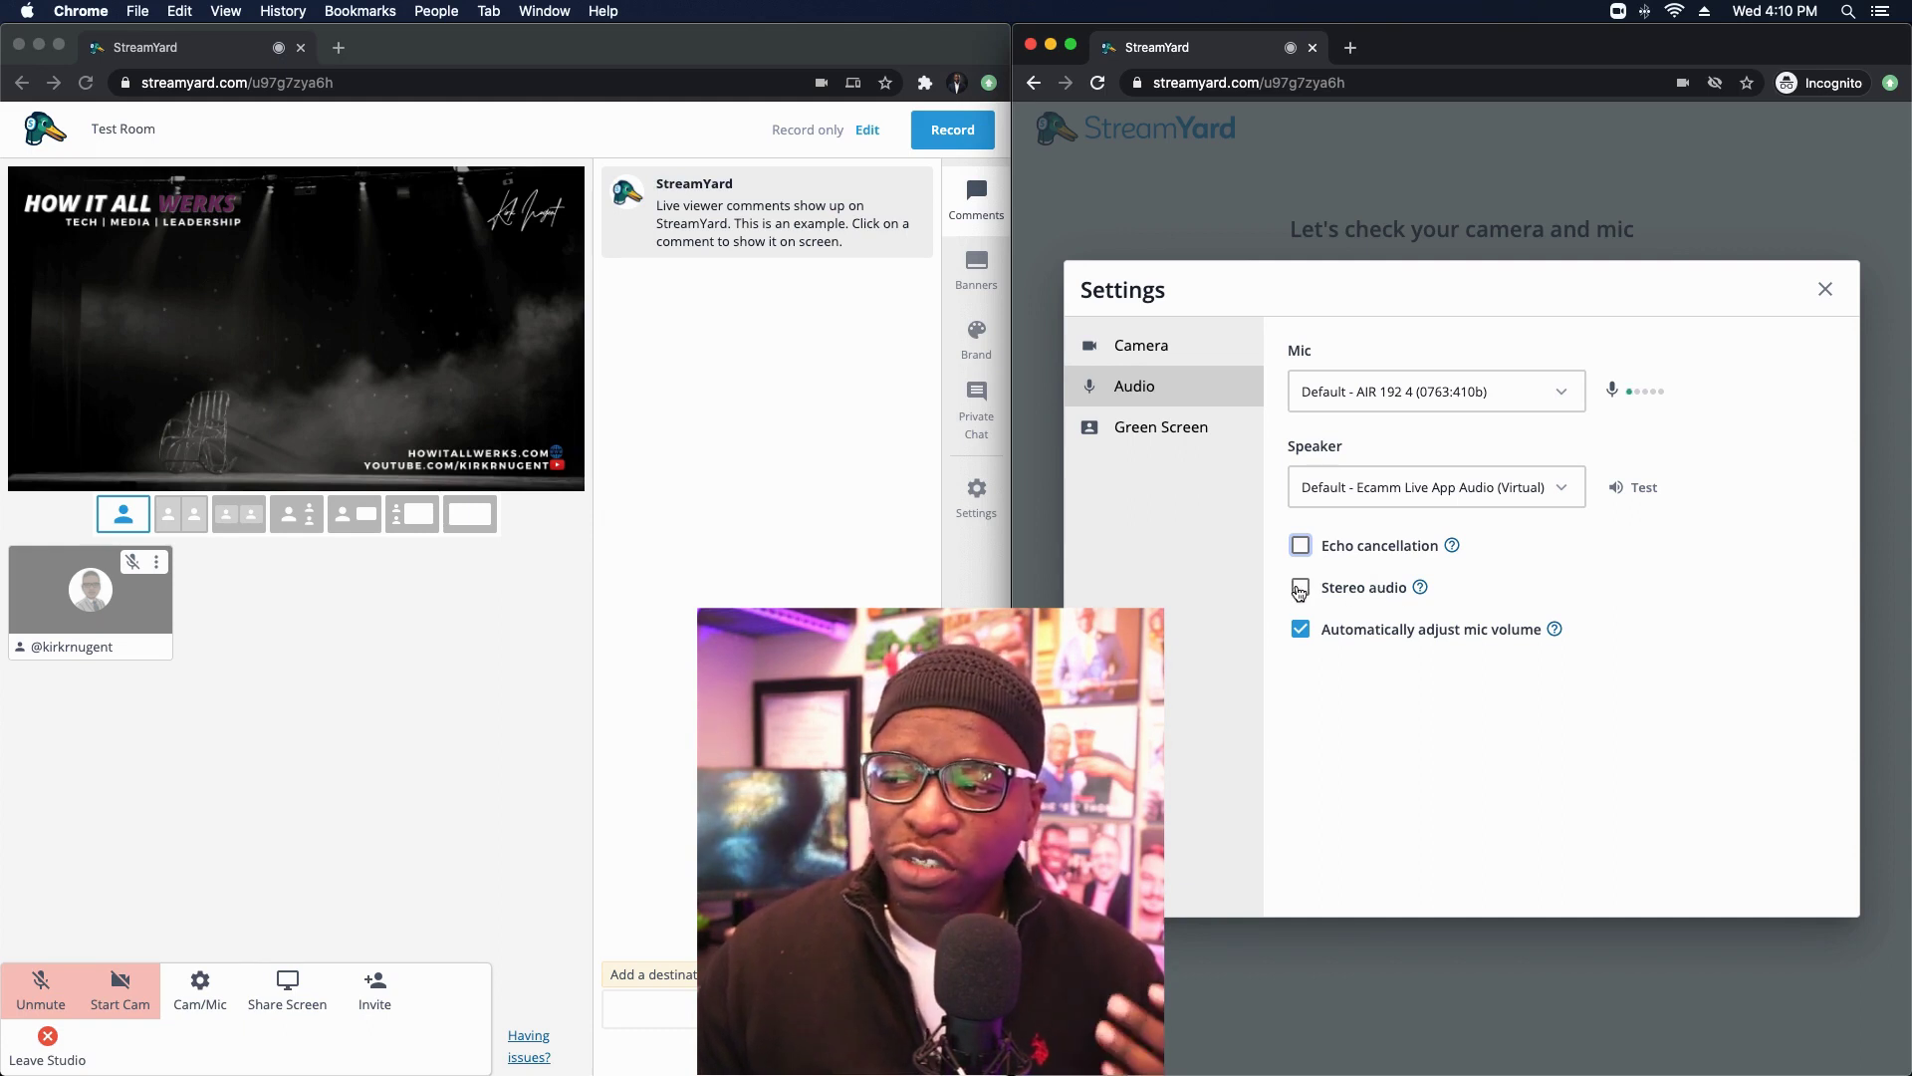
click(1335, 589)
mouse_move(1422, 589)
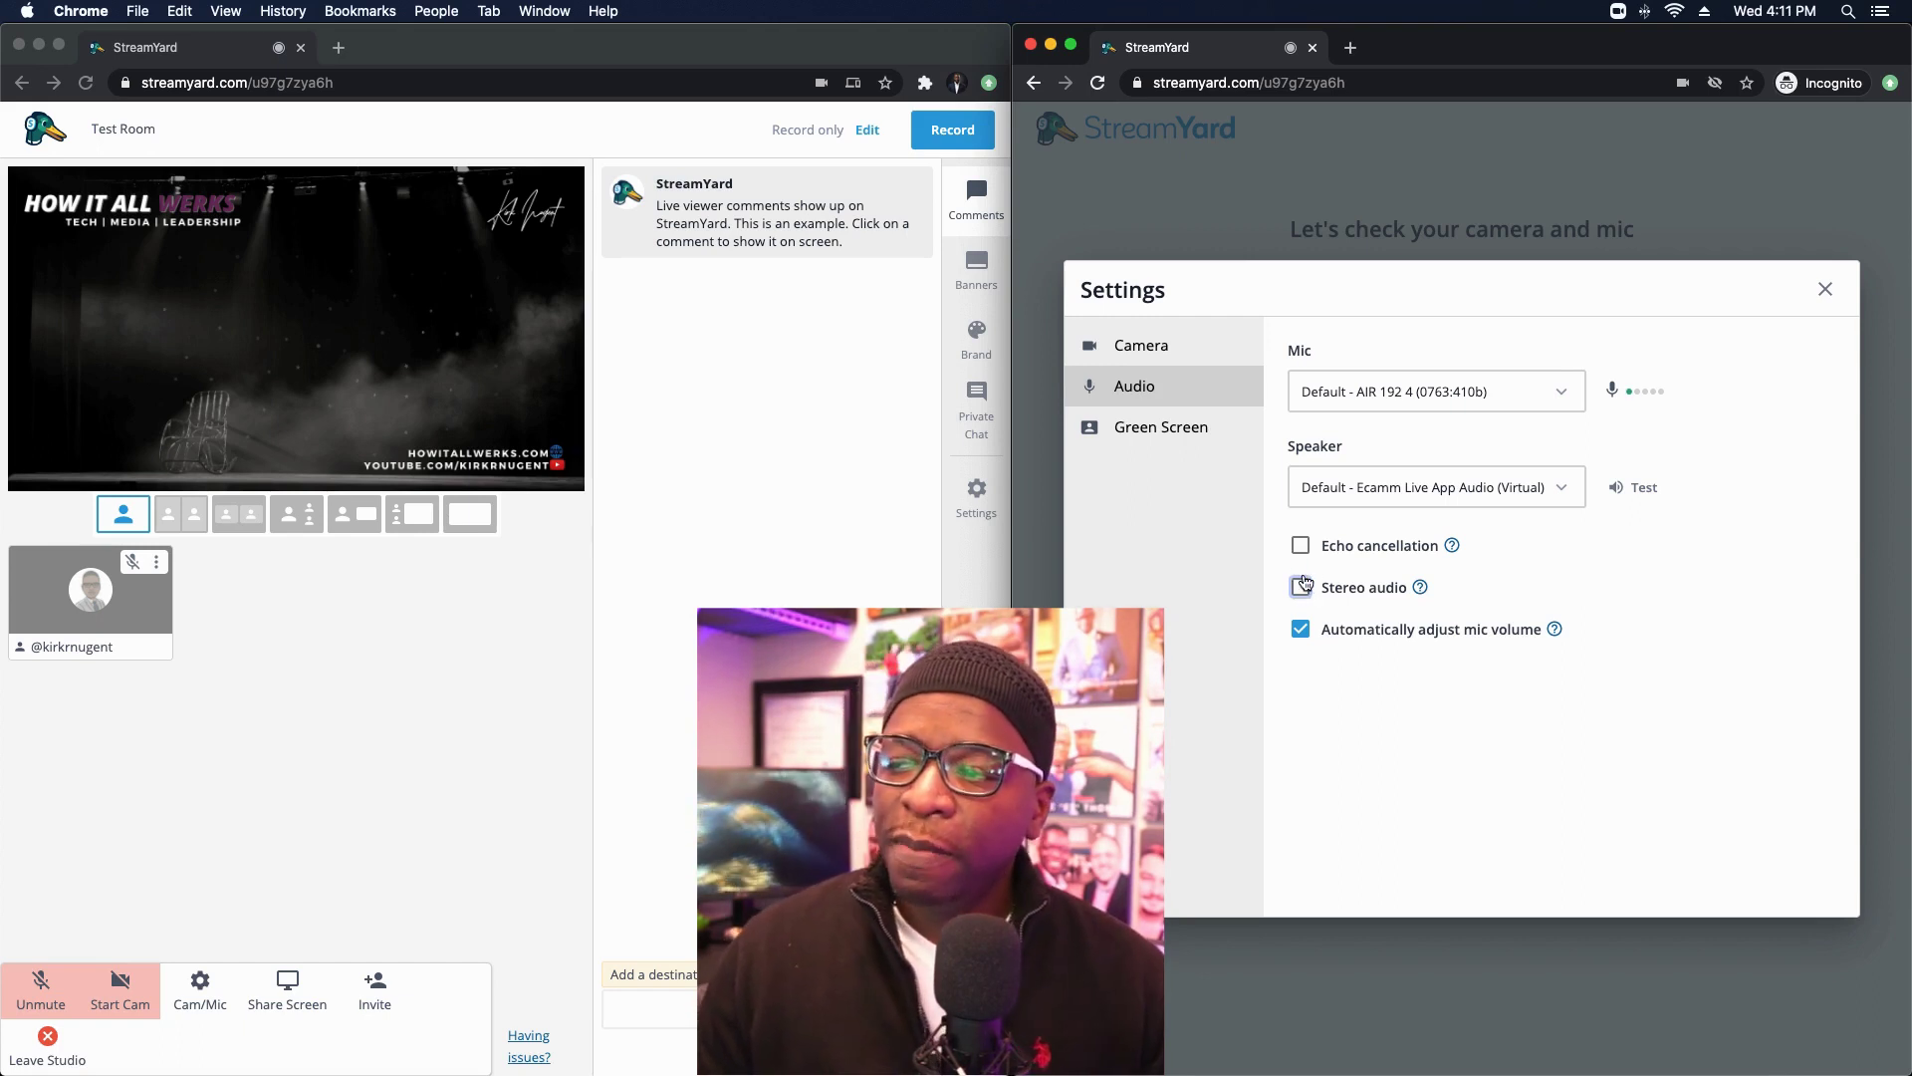
click(1301, 545)
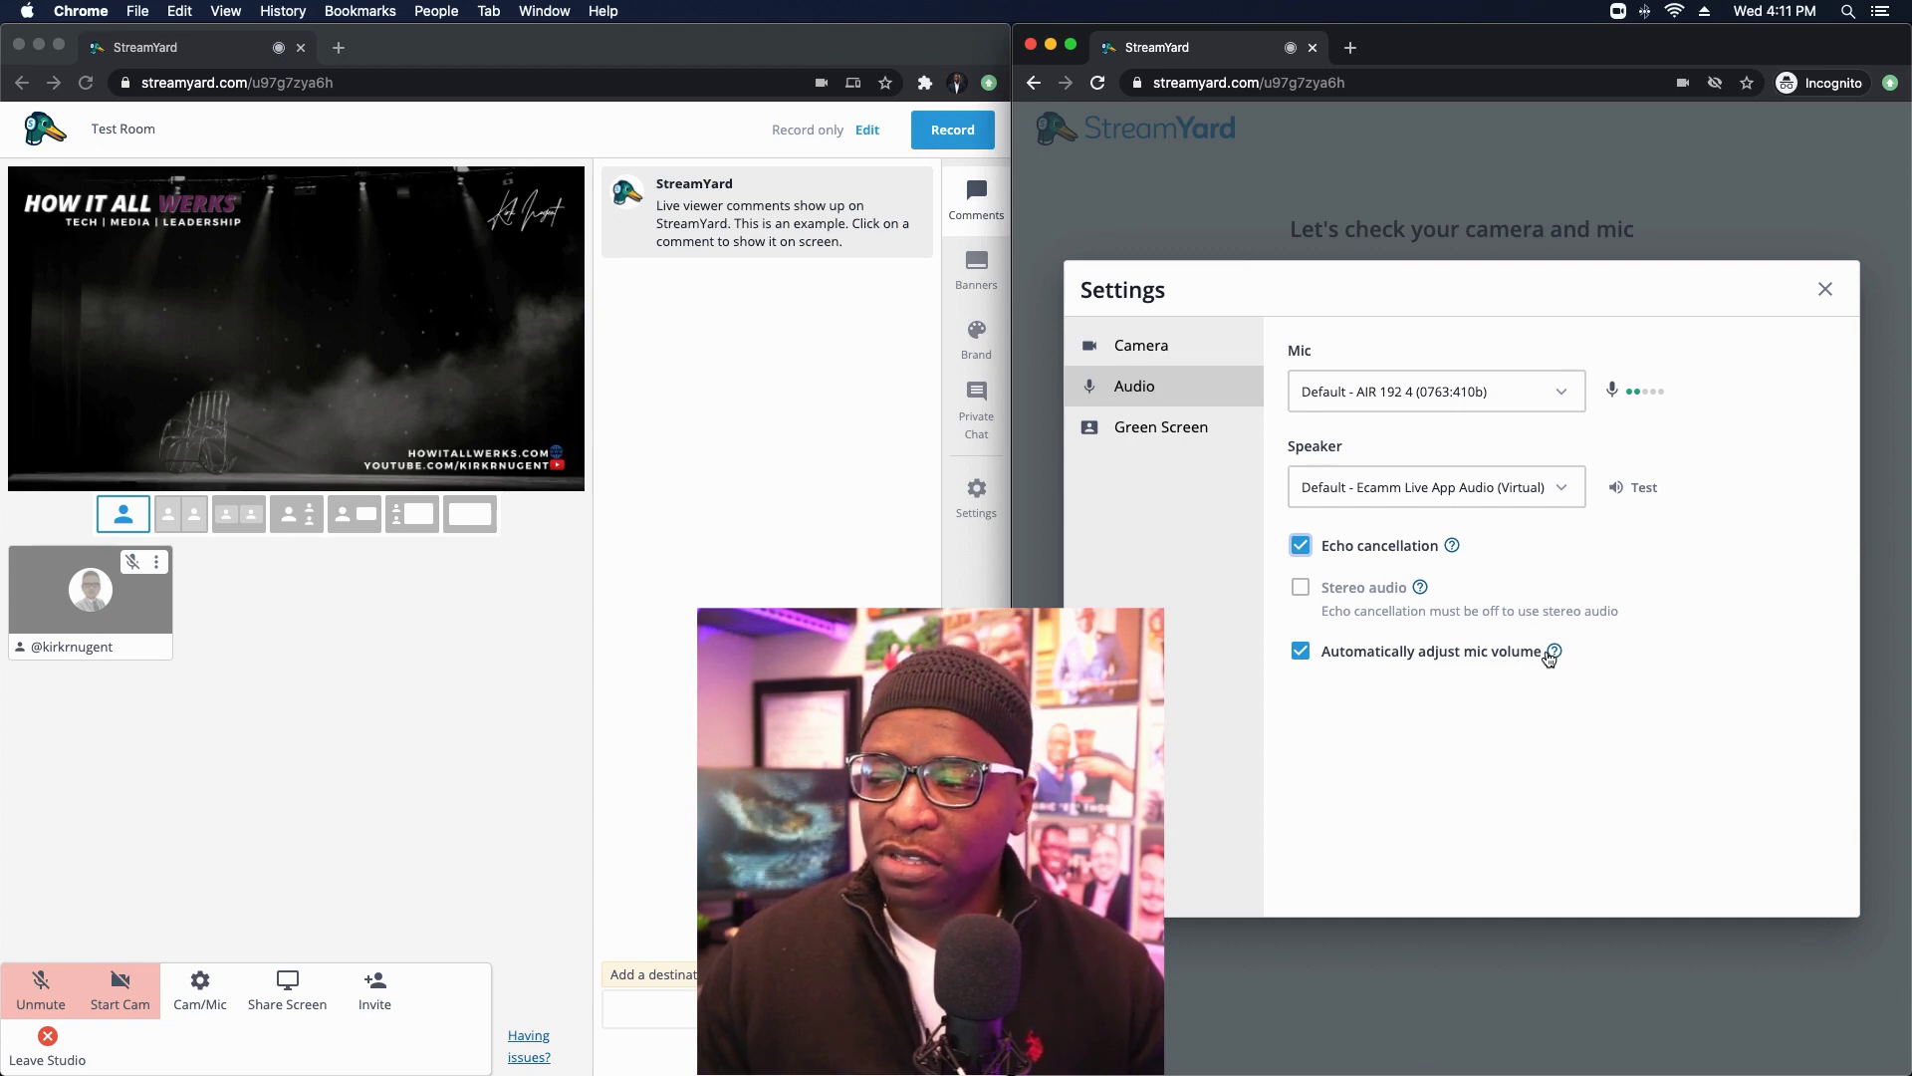
mouse_move(1555, 653)
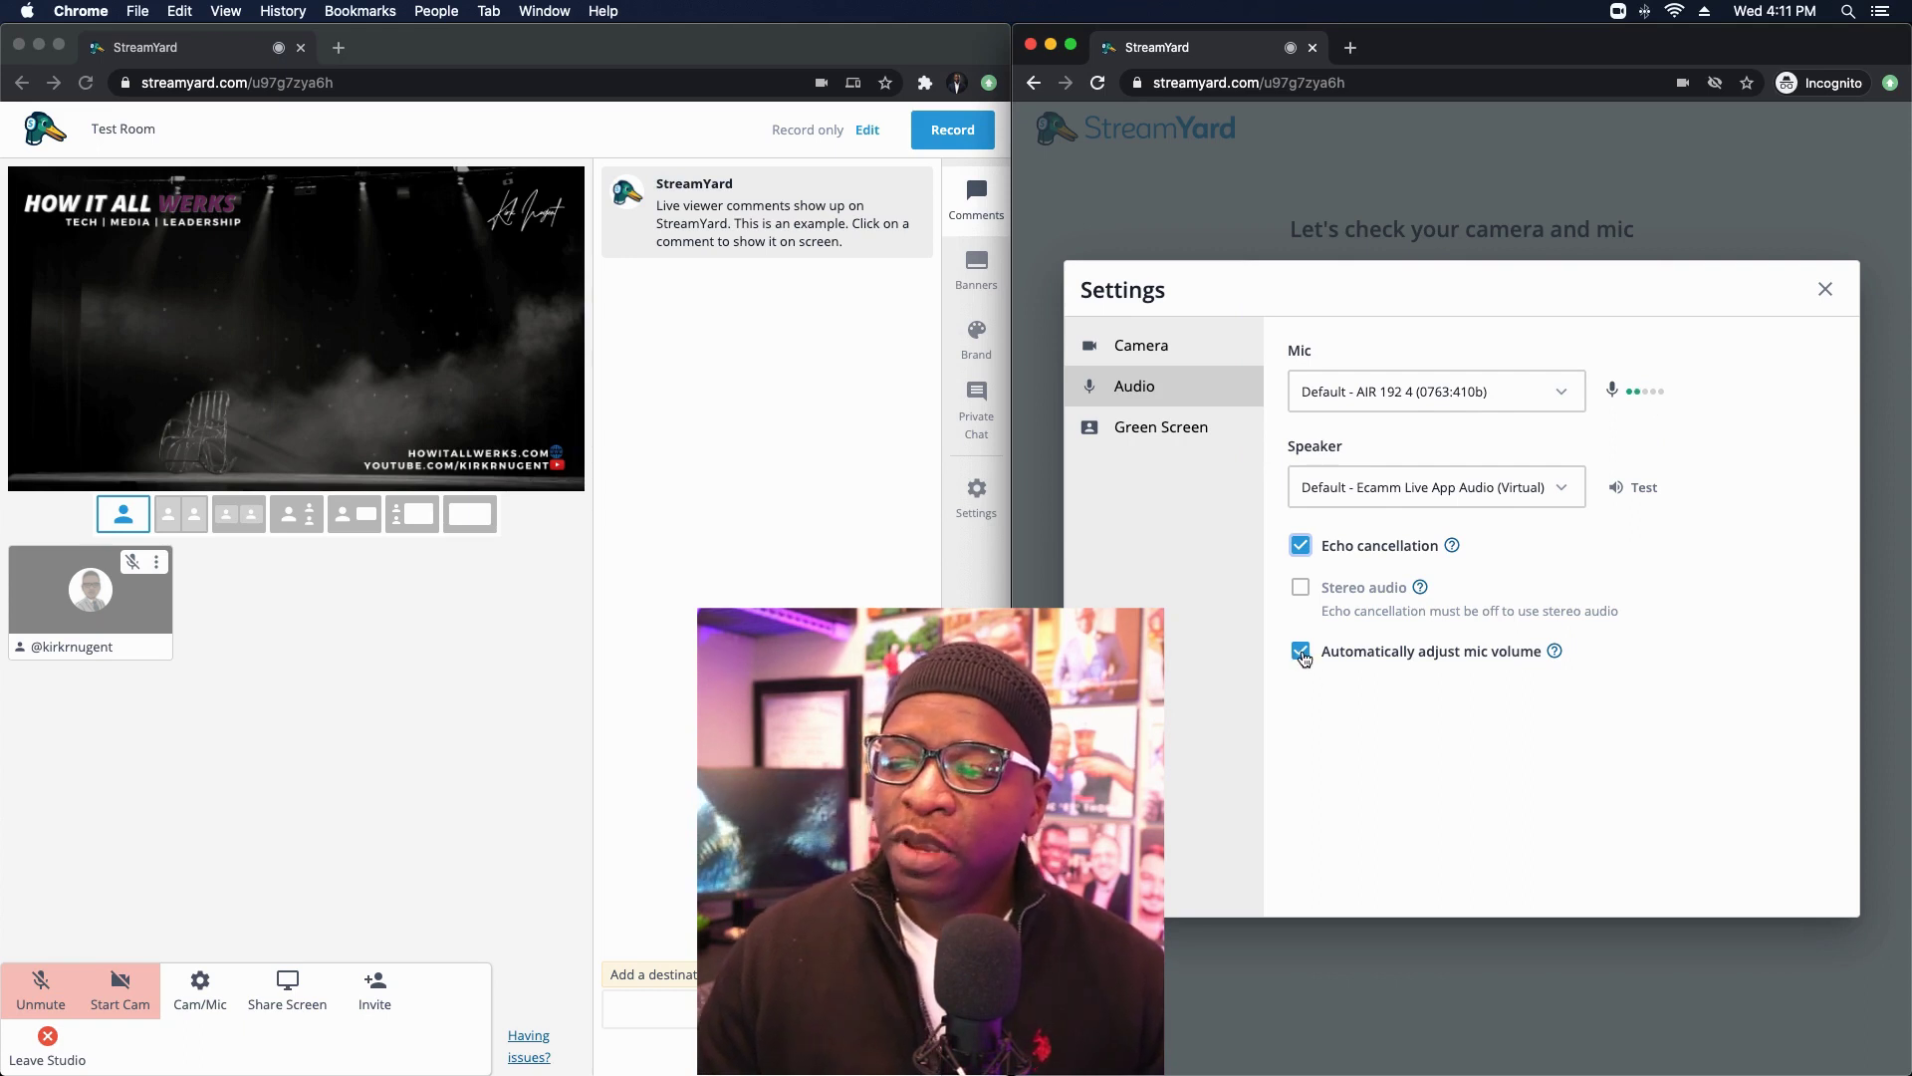
click(1301, 652)
mouse_move(1456, 721)
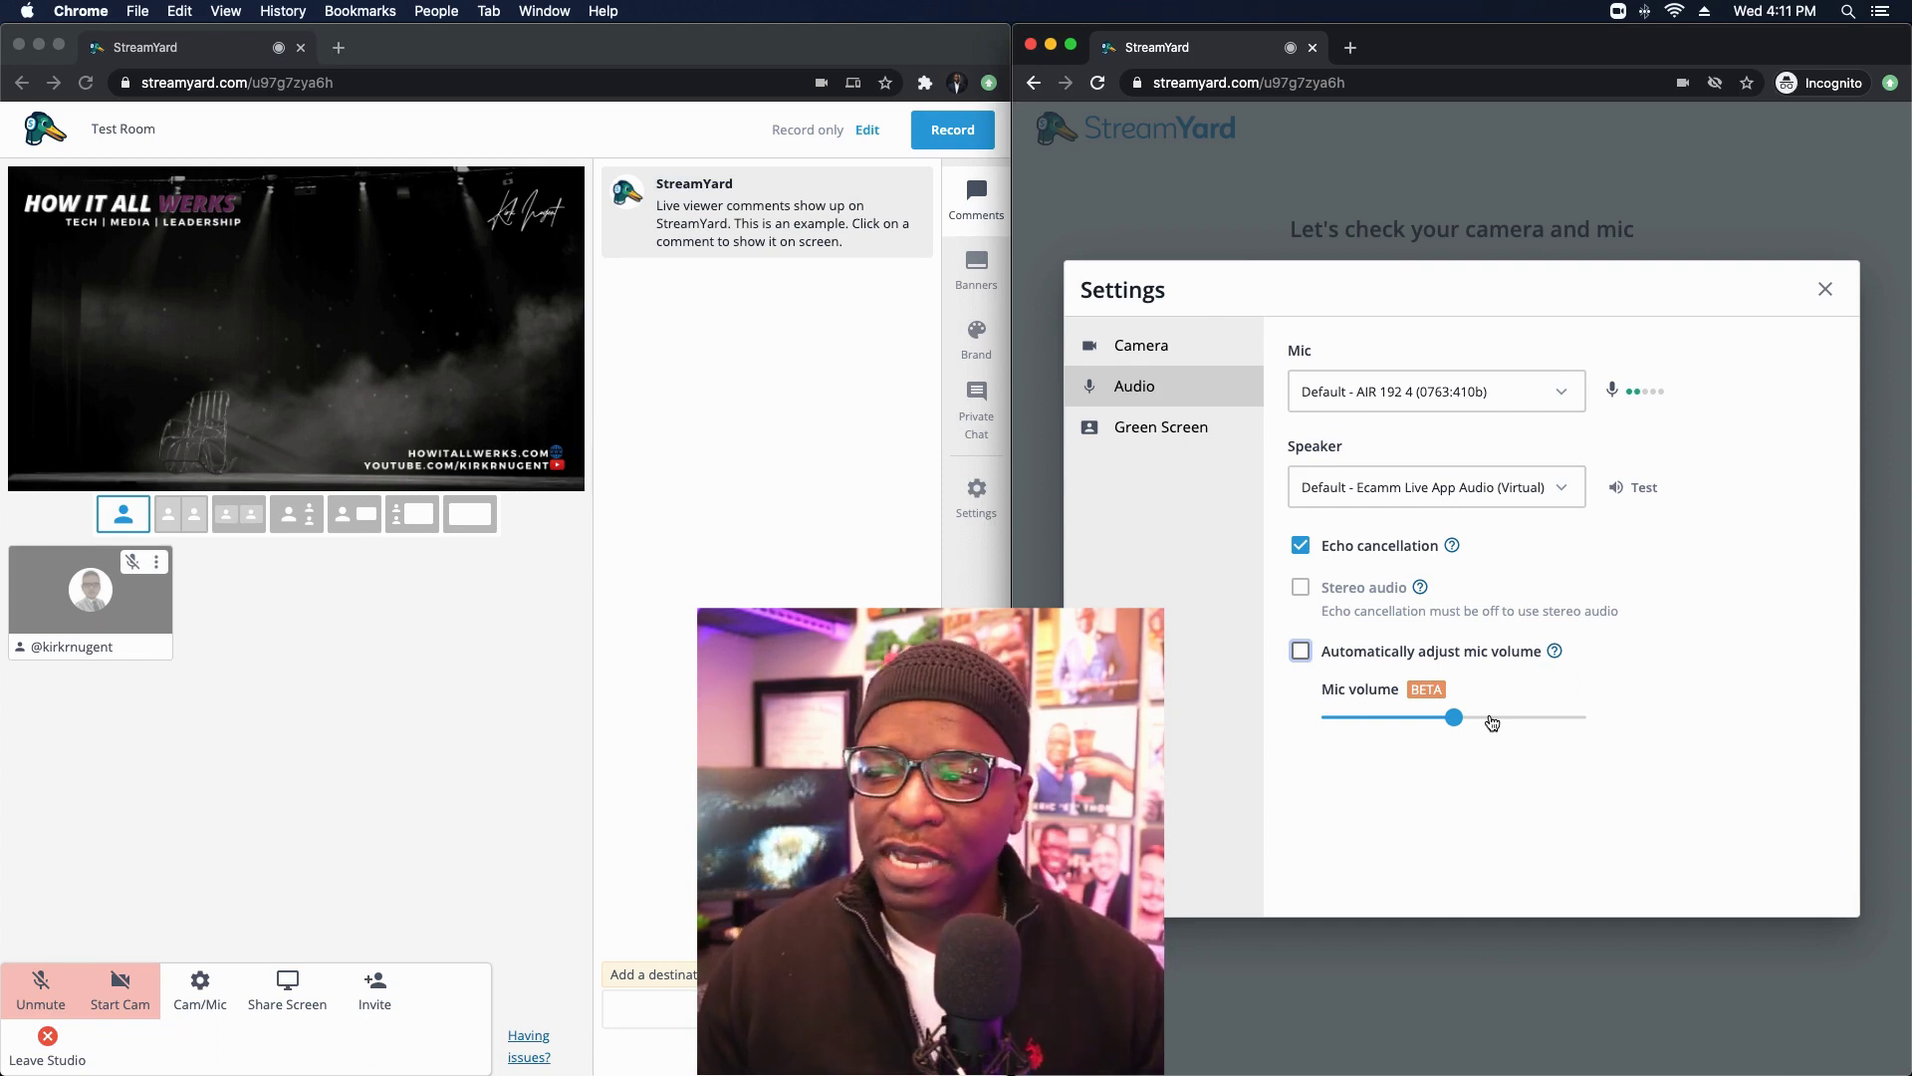
click(1301, 652)
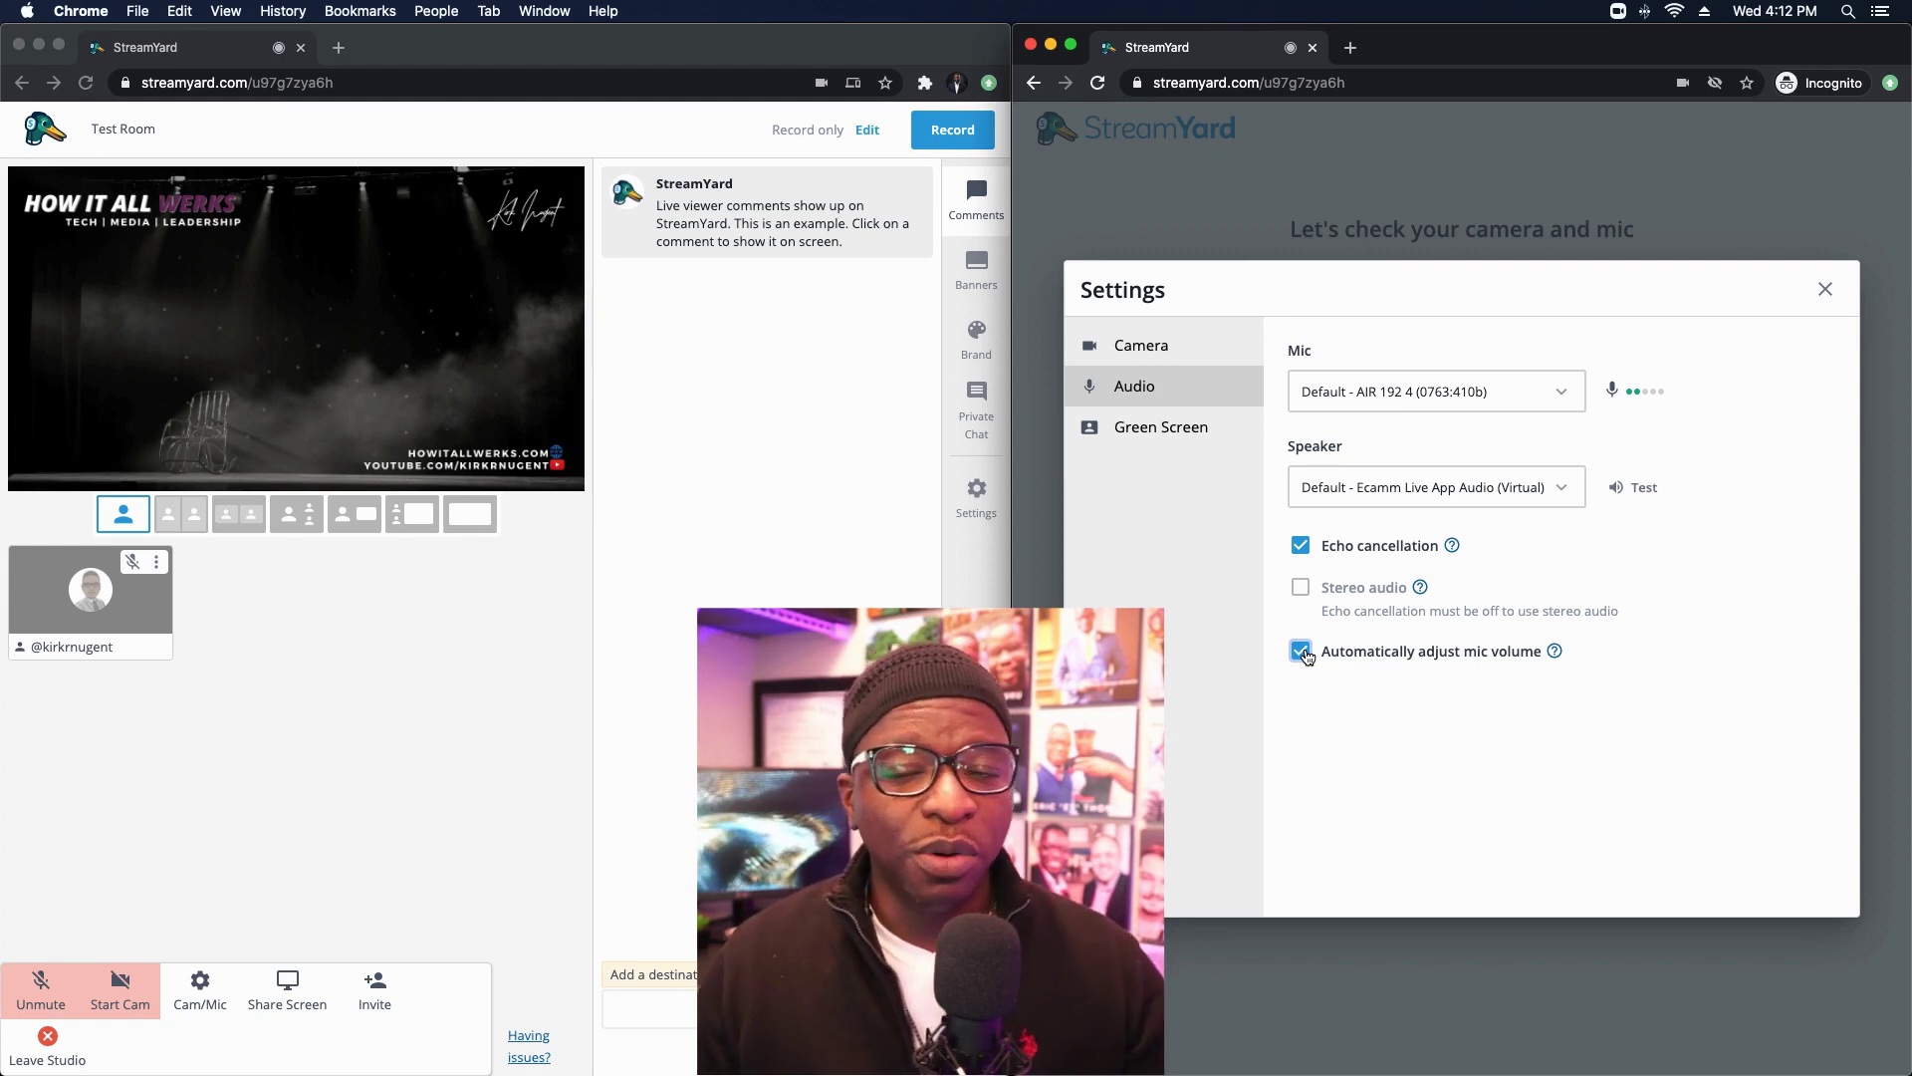
Step: Close the guest's device settings and enter the studio as guest Test
click(1827, 291)
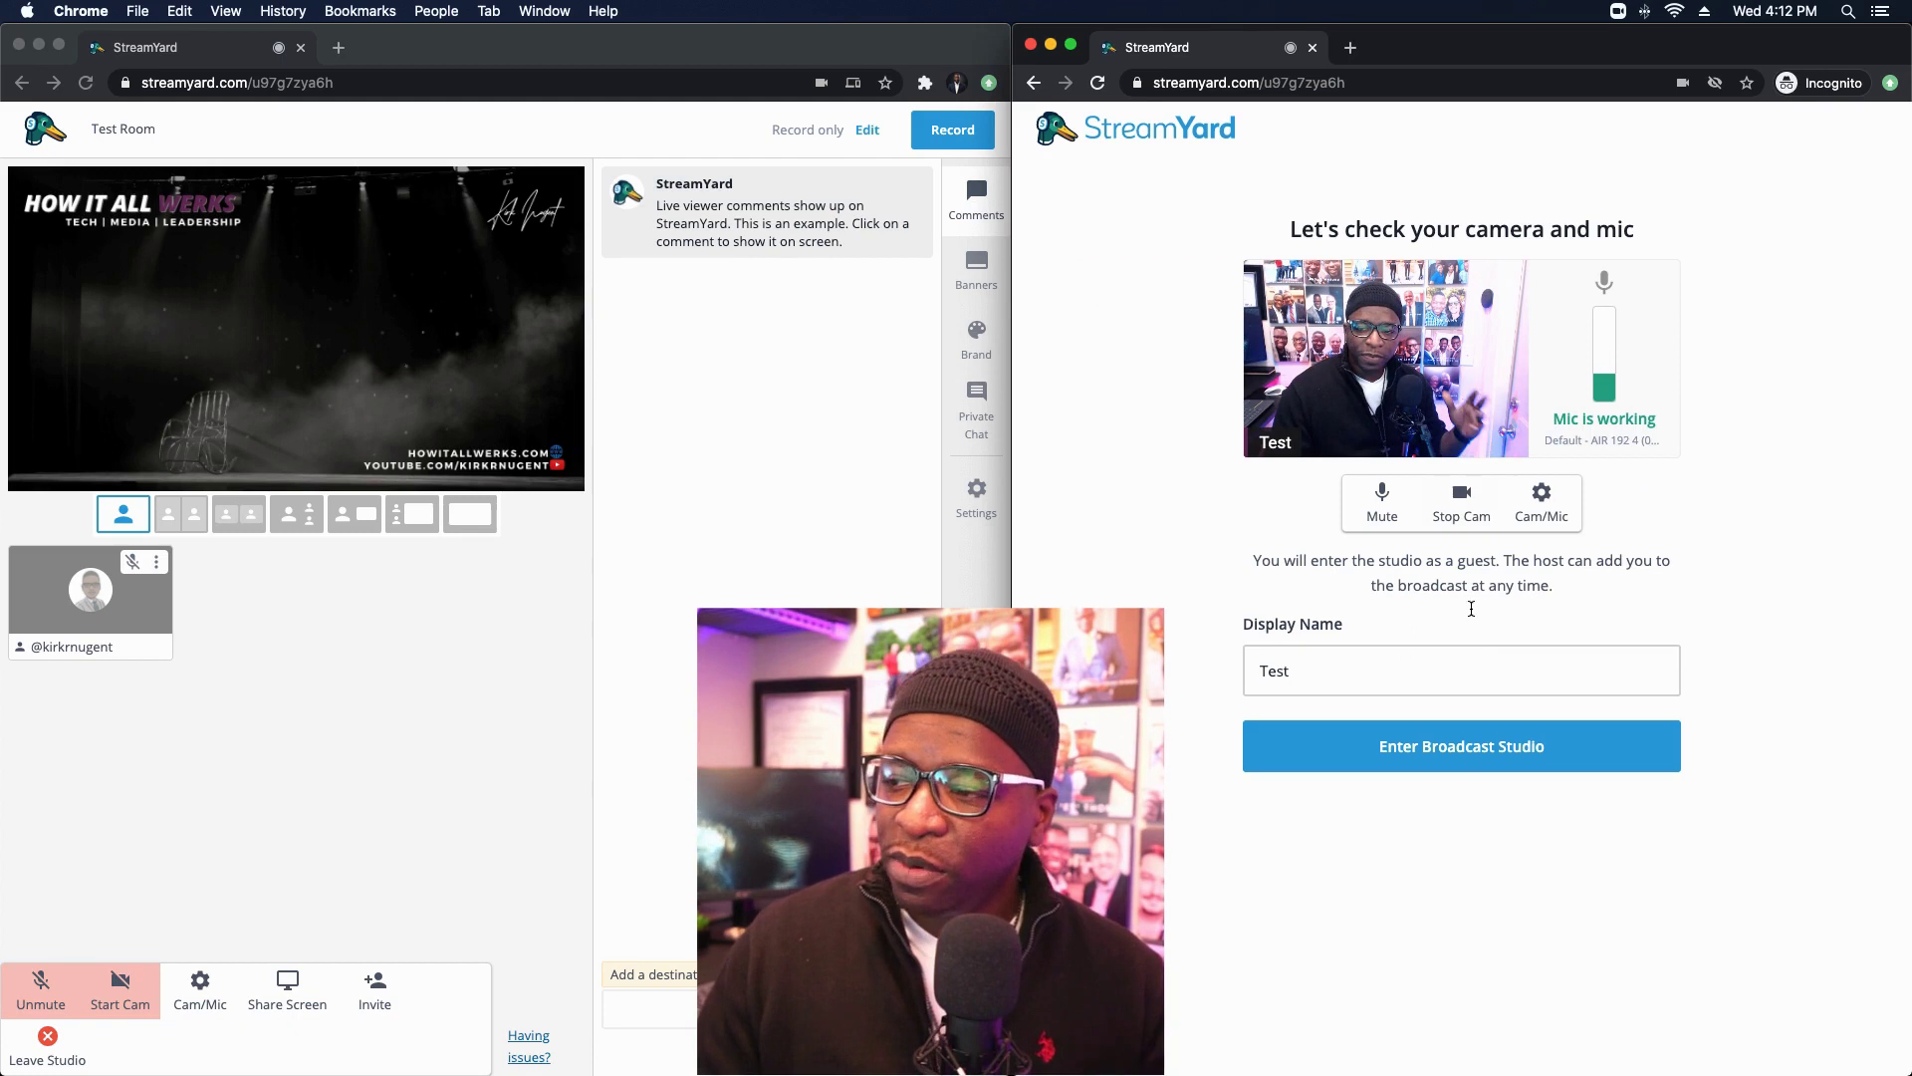
click(1482, 744)
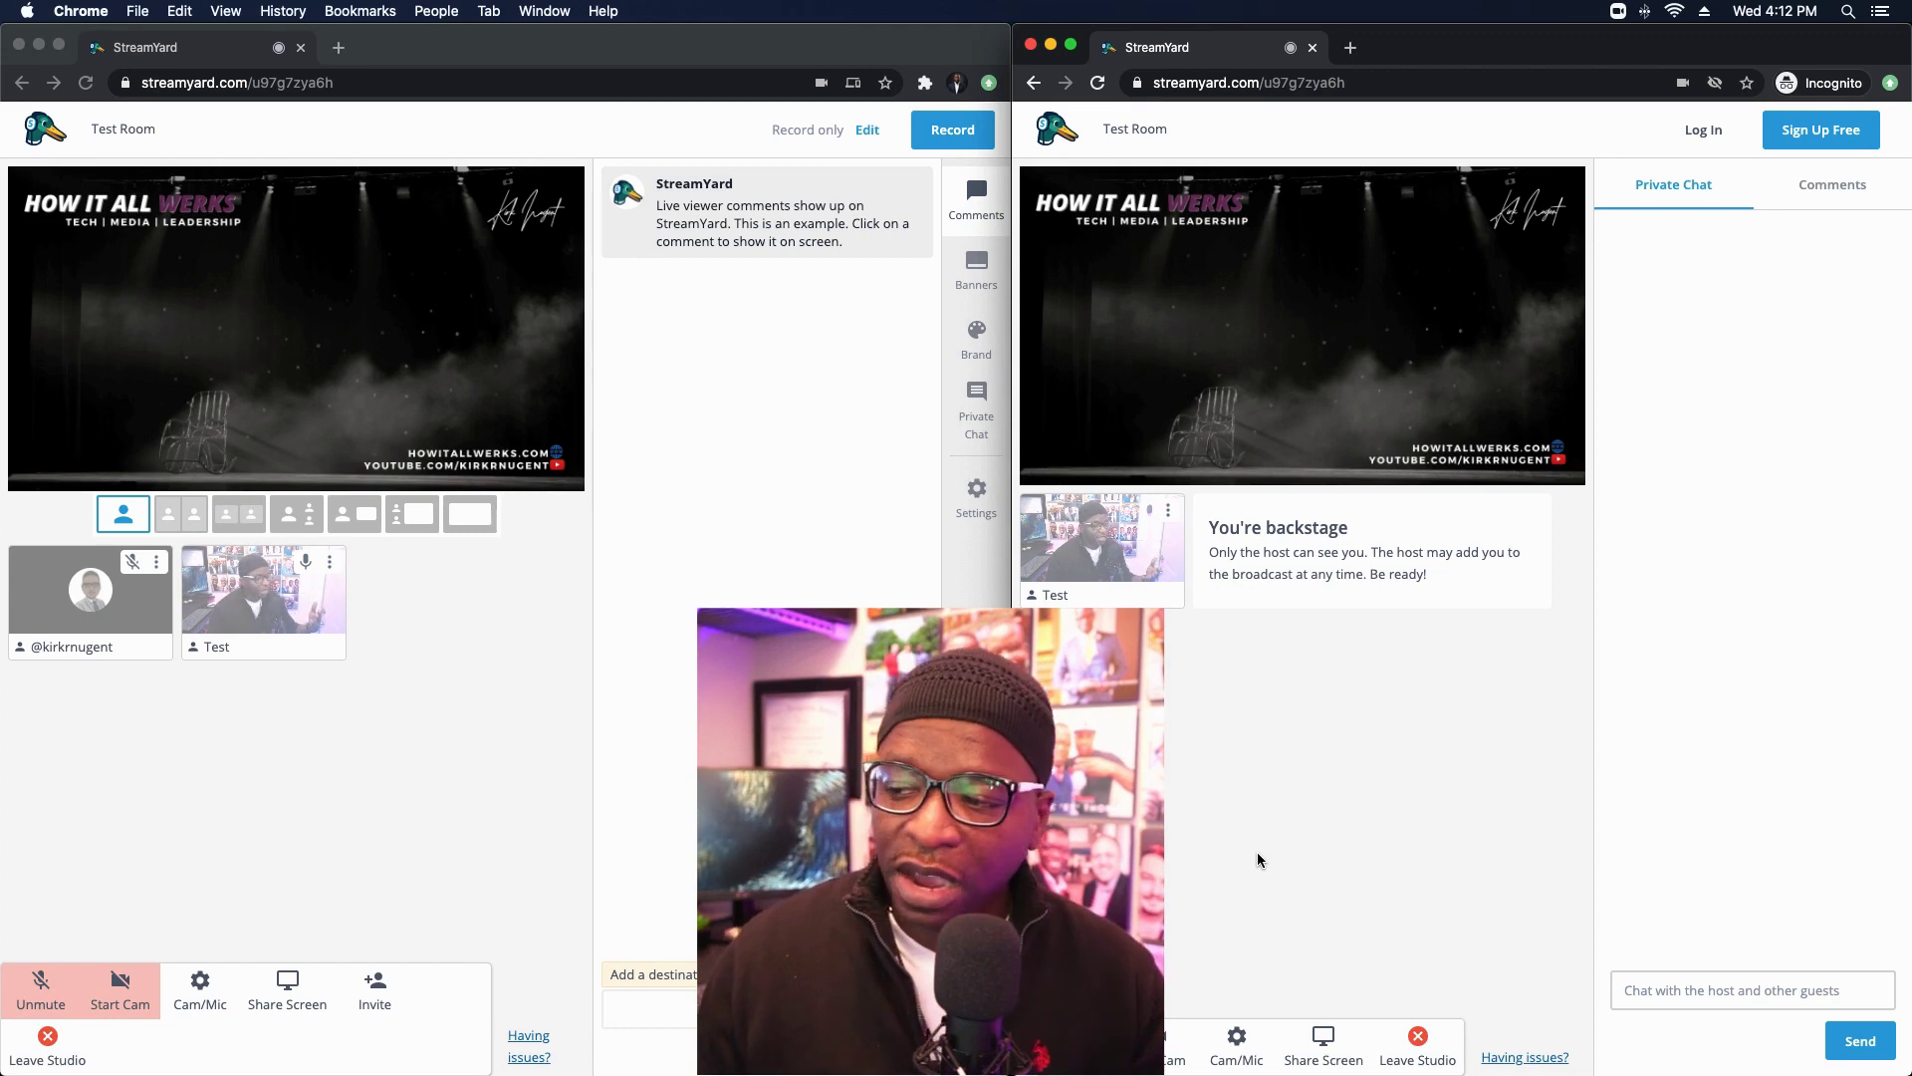
click(1235, 1035)
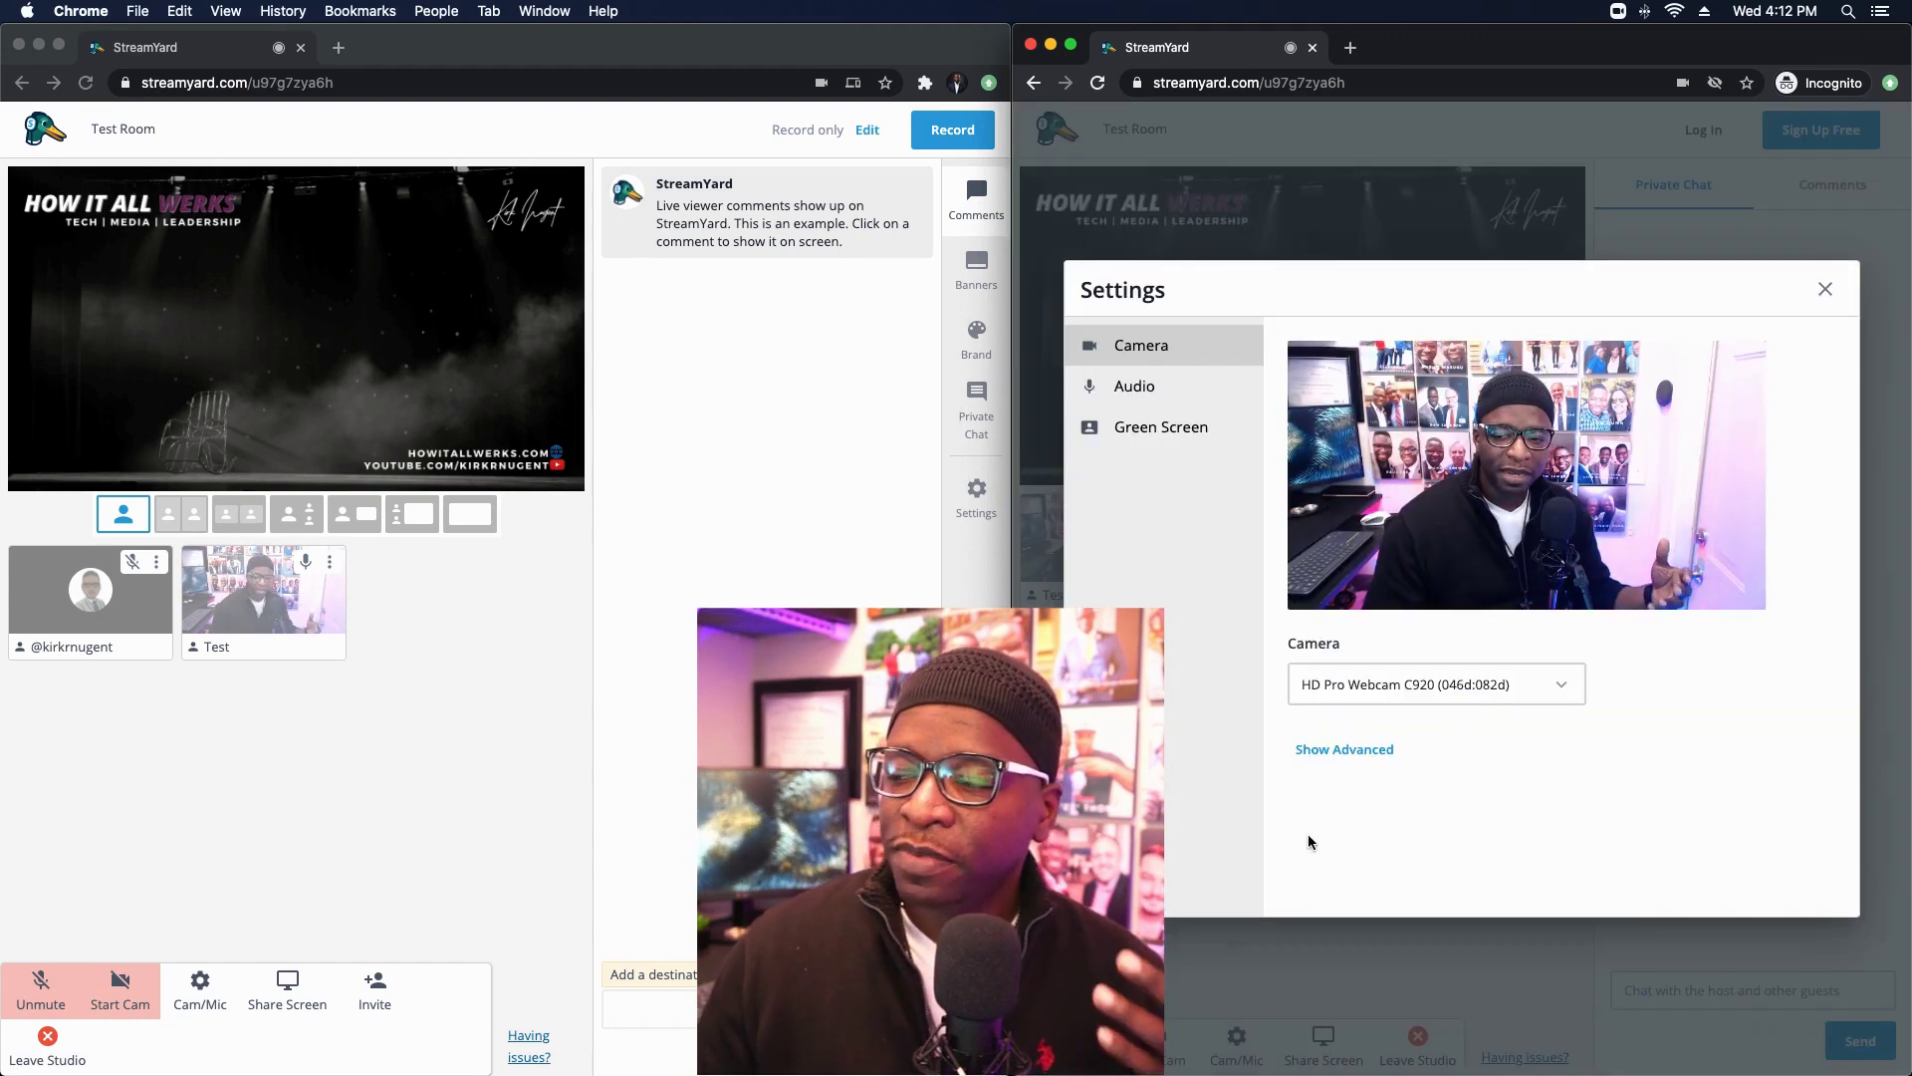
click(1129, 385)
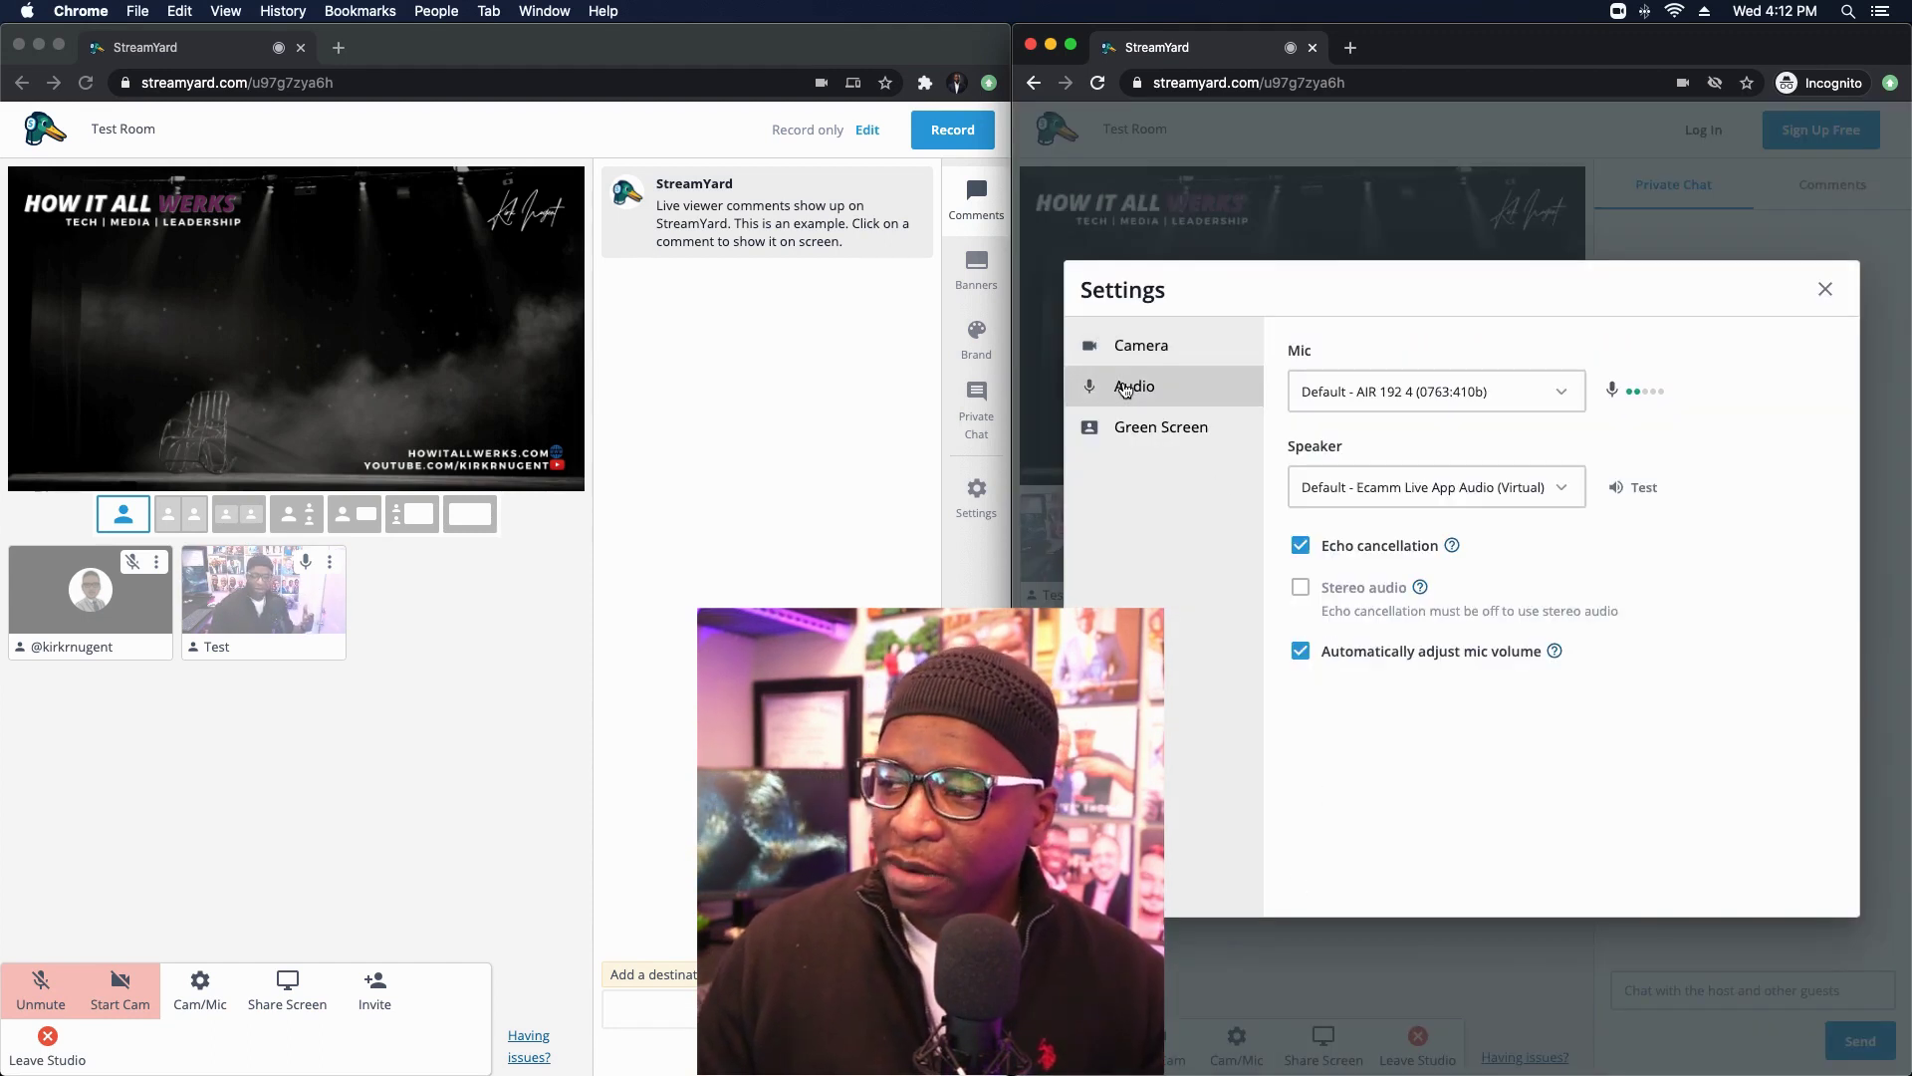
click(1301, 653)
drag(1454, 717, 1522, 718)
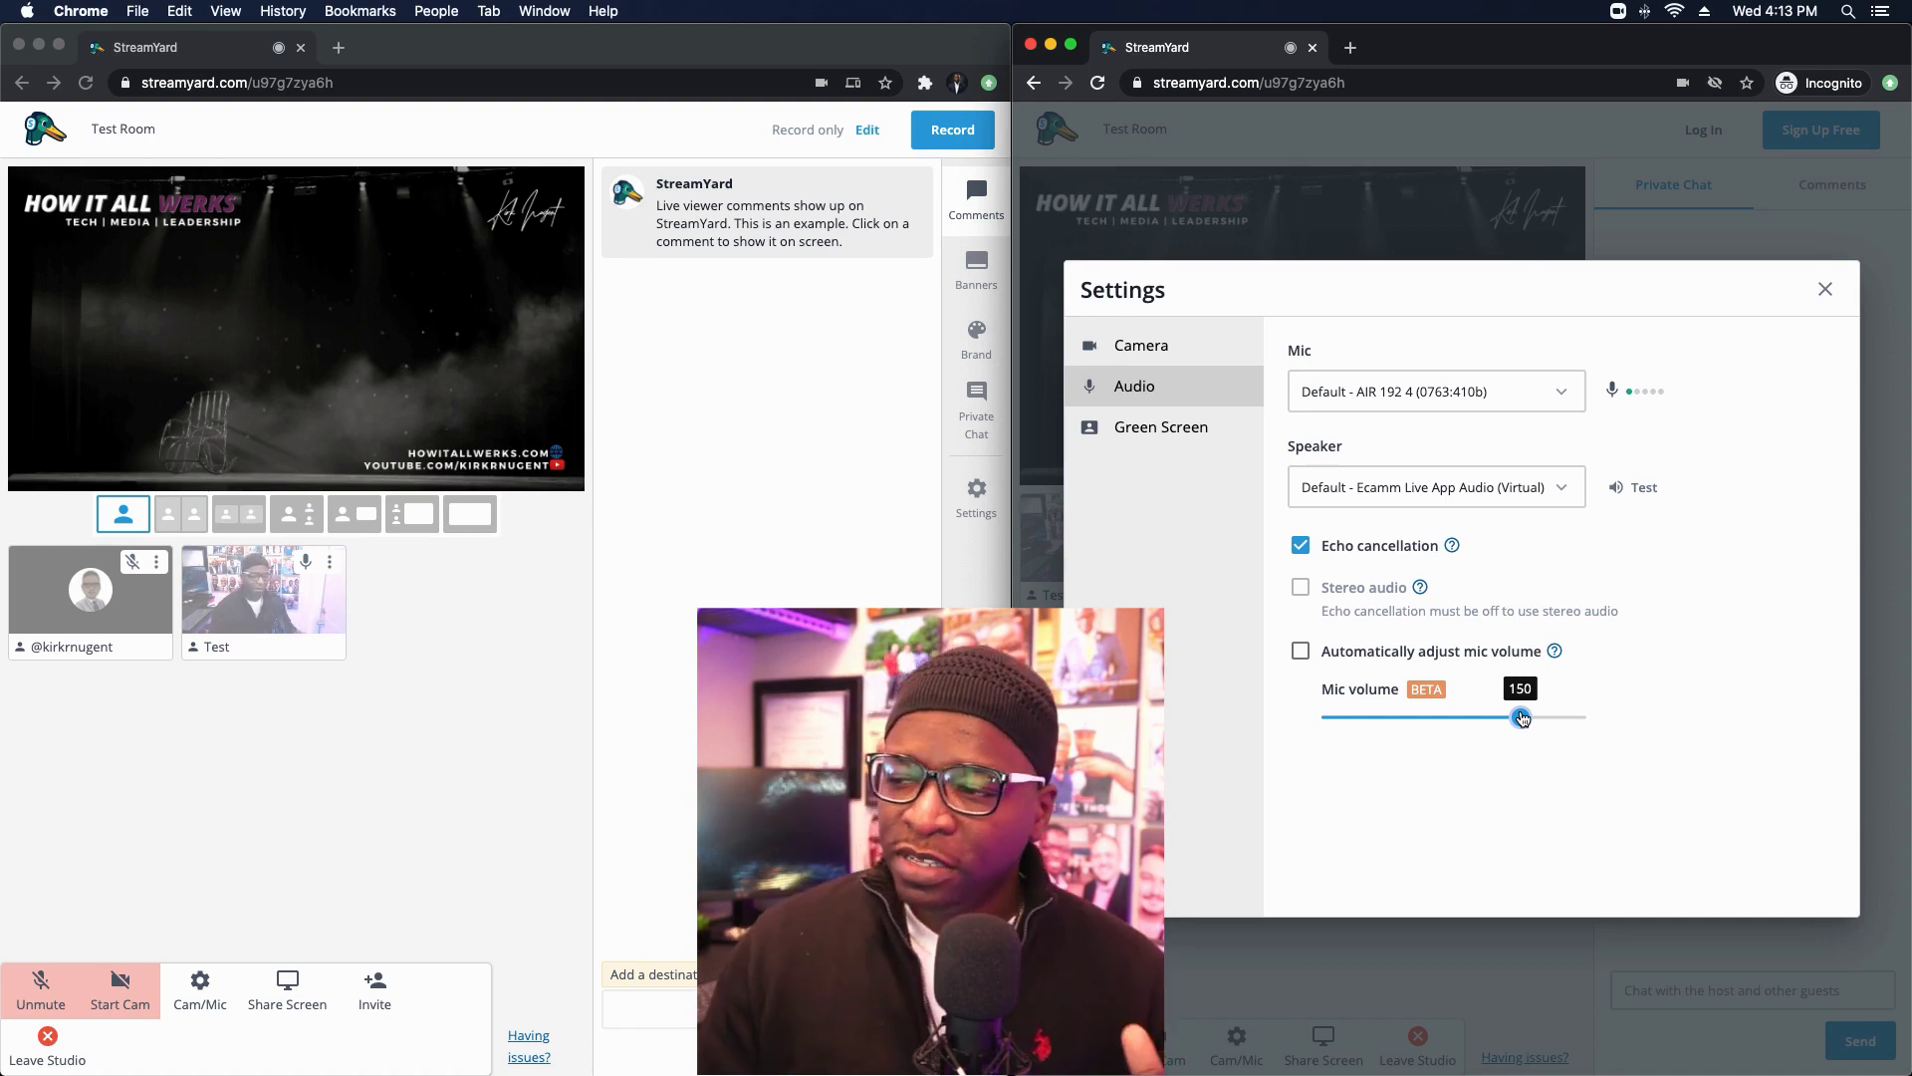
drag(1521, 718, 1455, 719)
click(1300, 651)
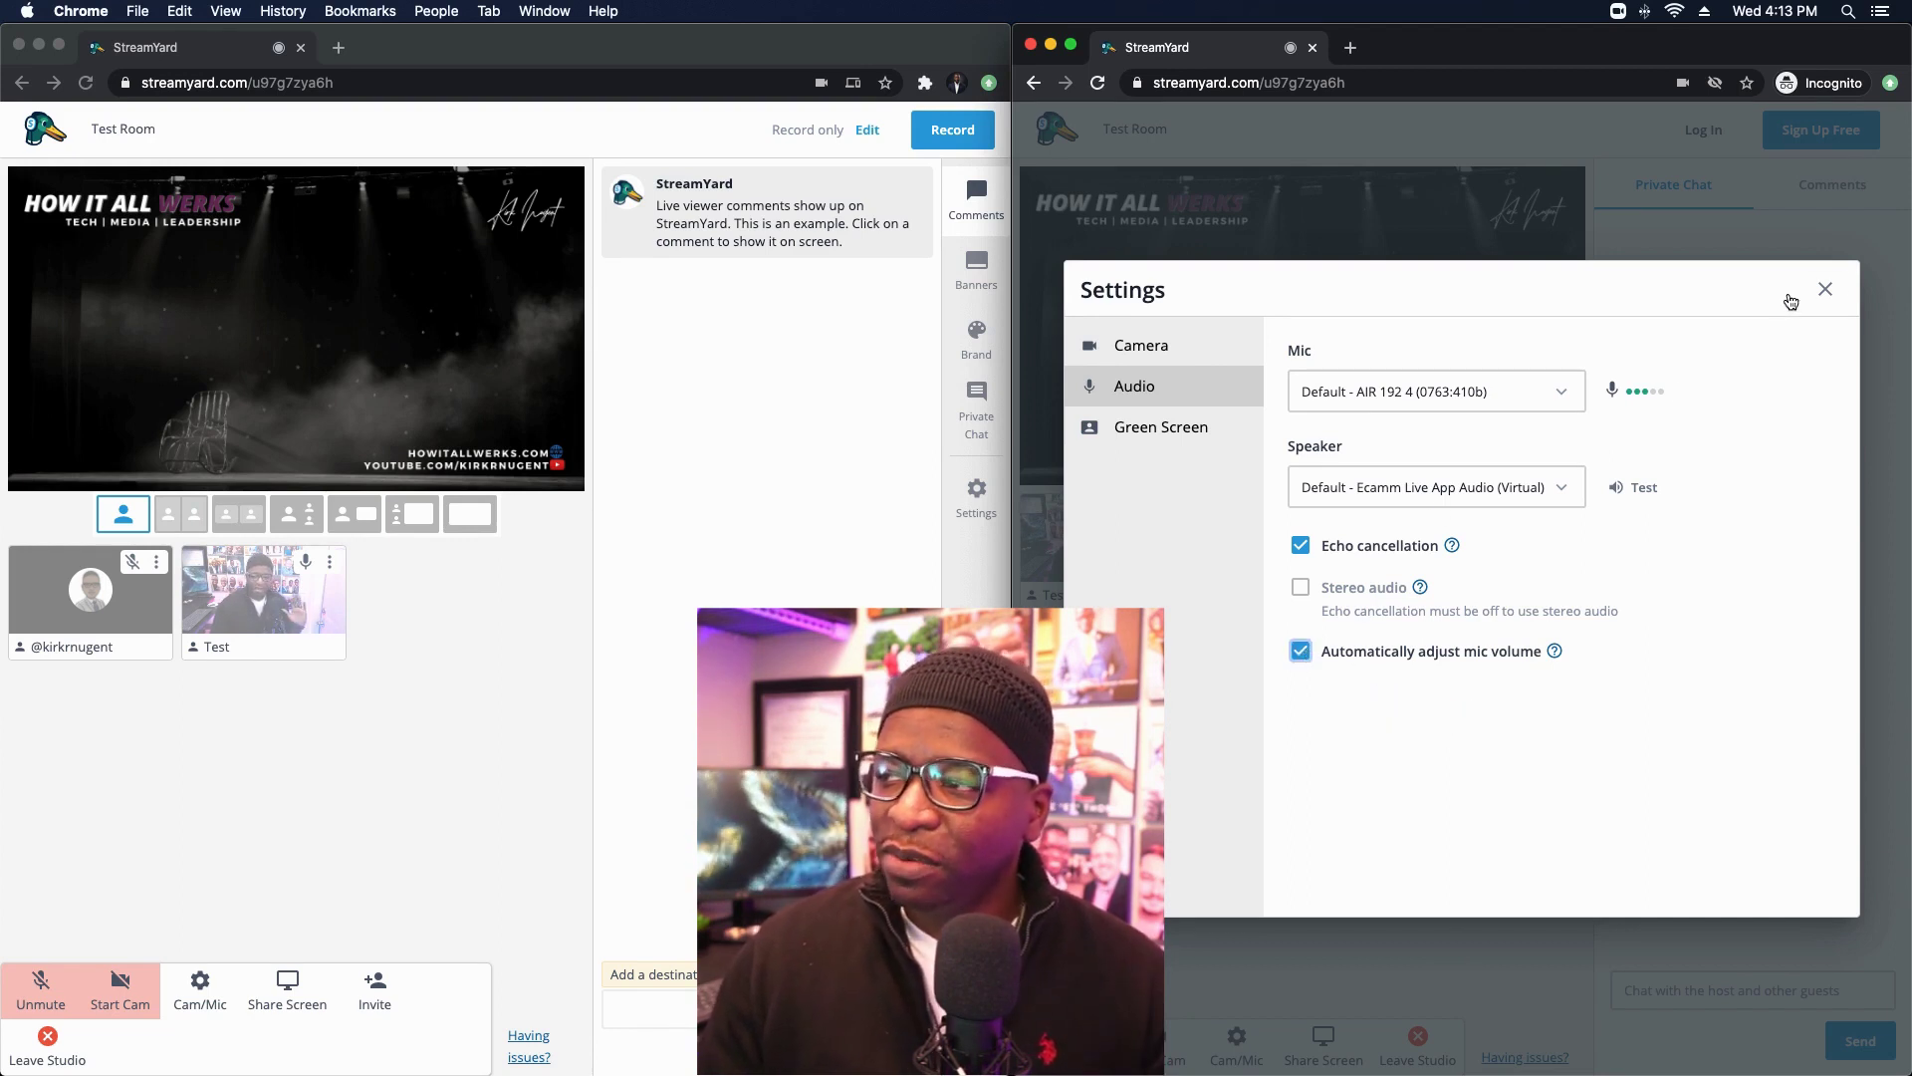
click(1825, 288)
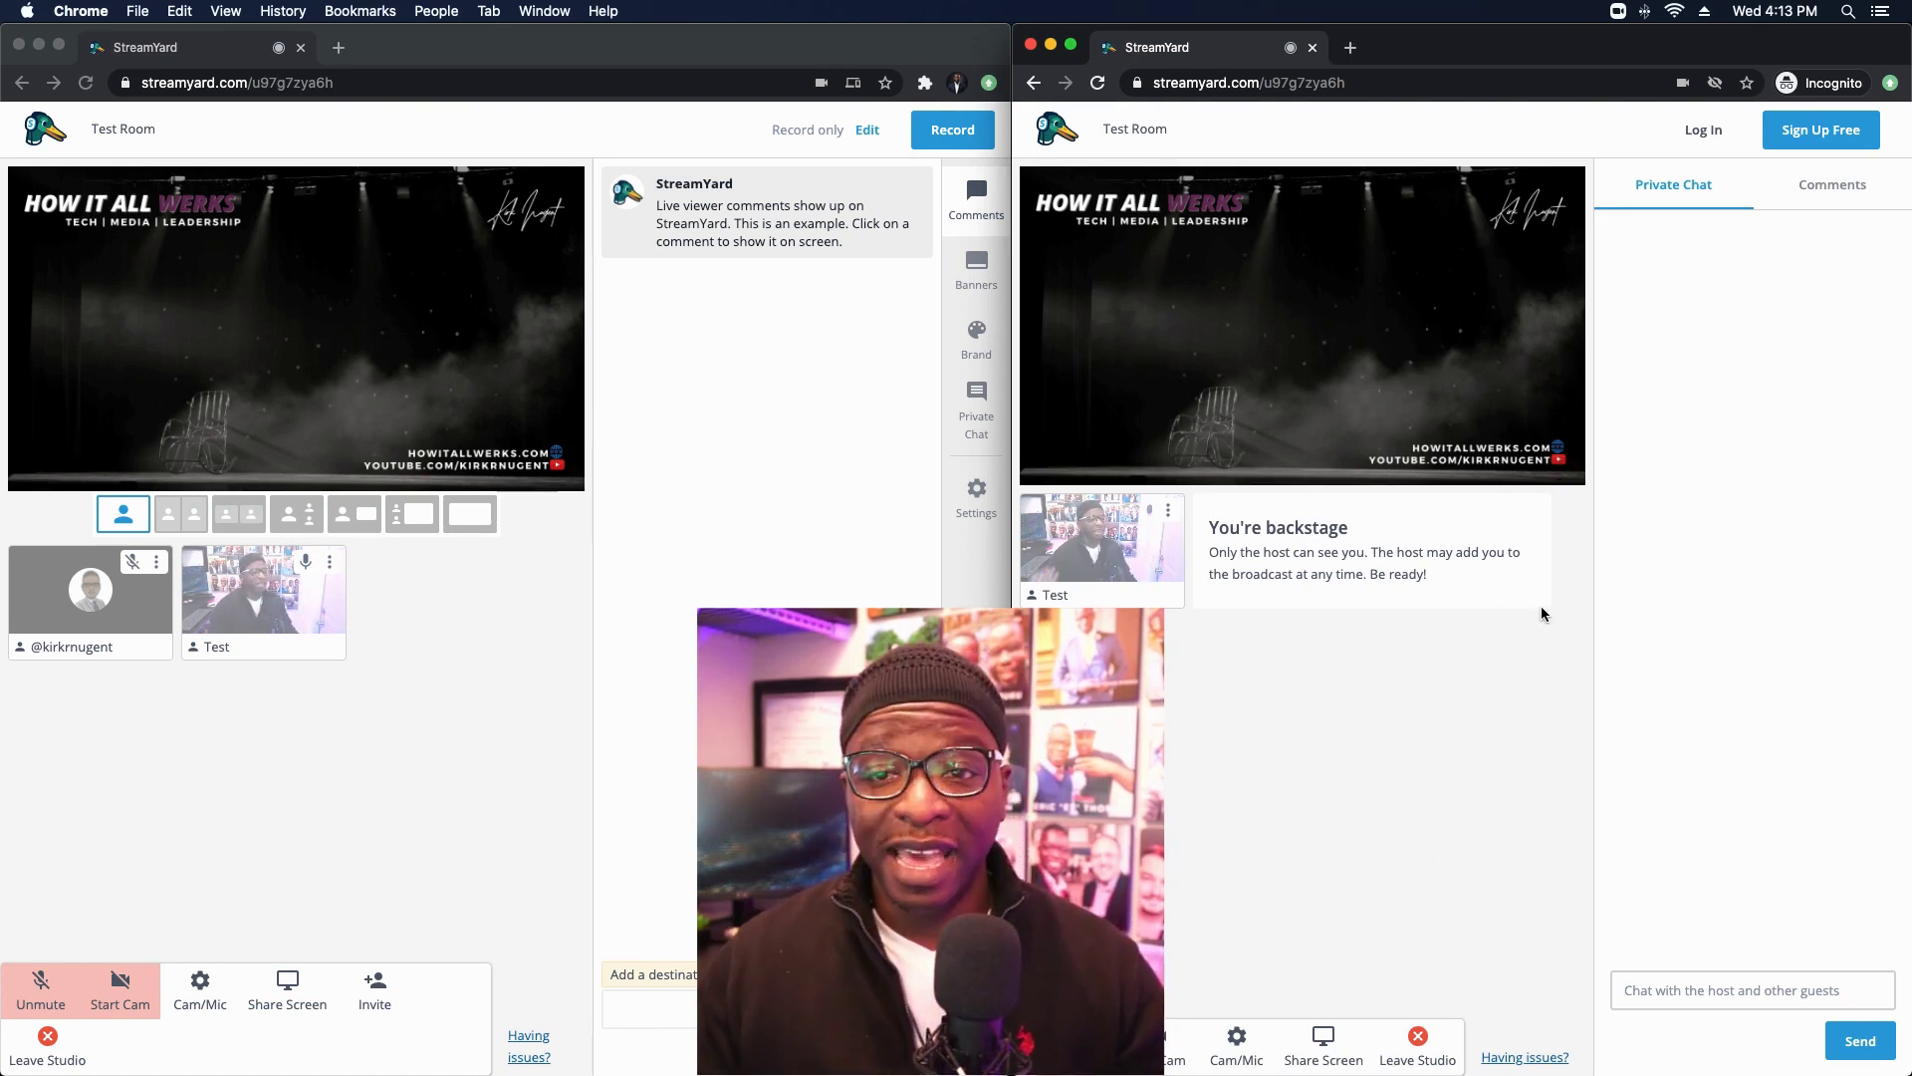
Step: Bring the host studio window forward to reach the Test tile's actions
click(488, 733)
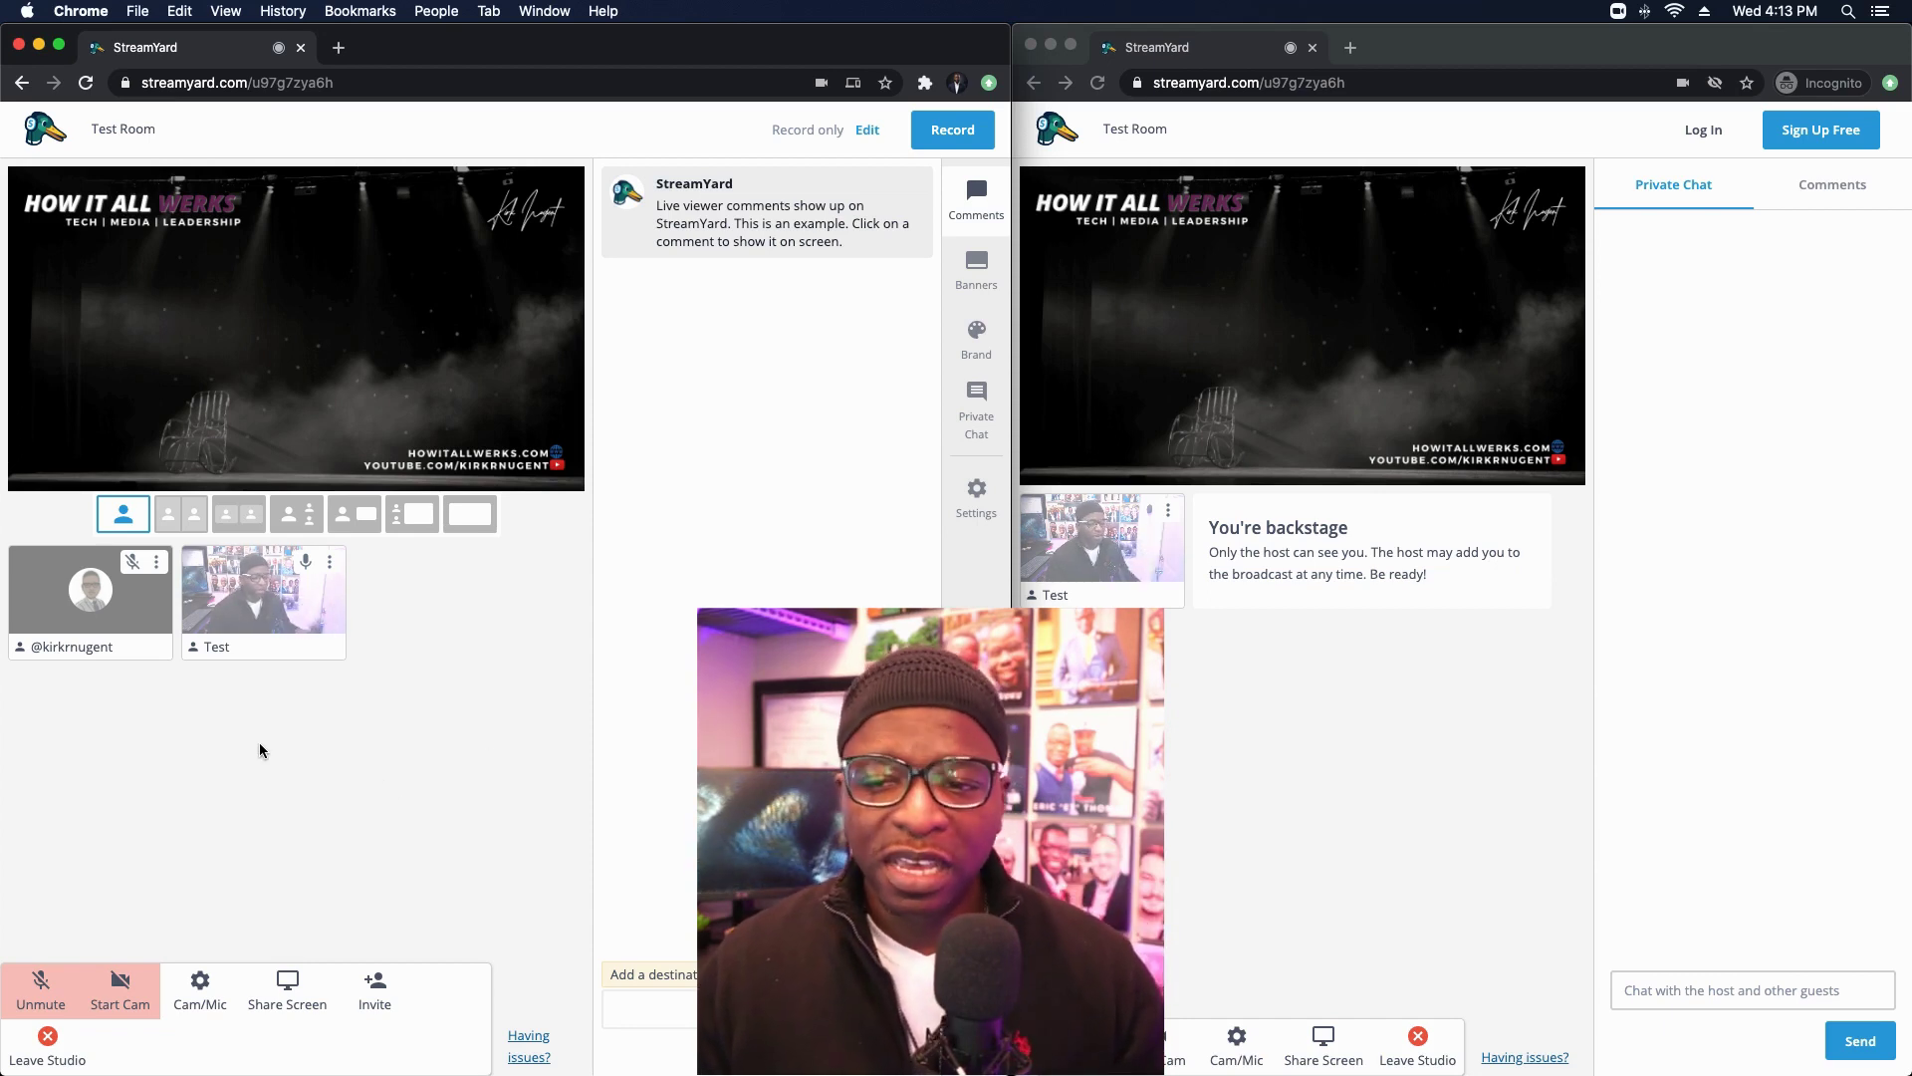
mouse_move(83, 623)
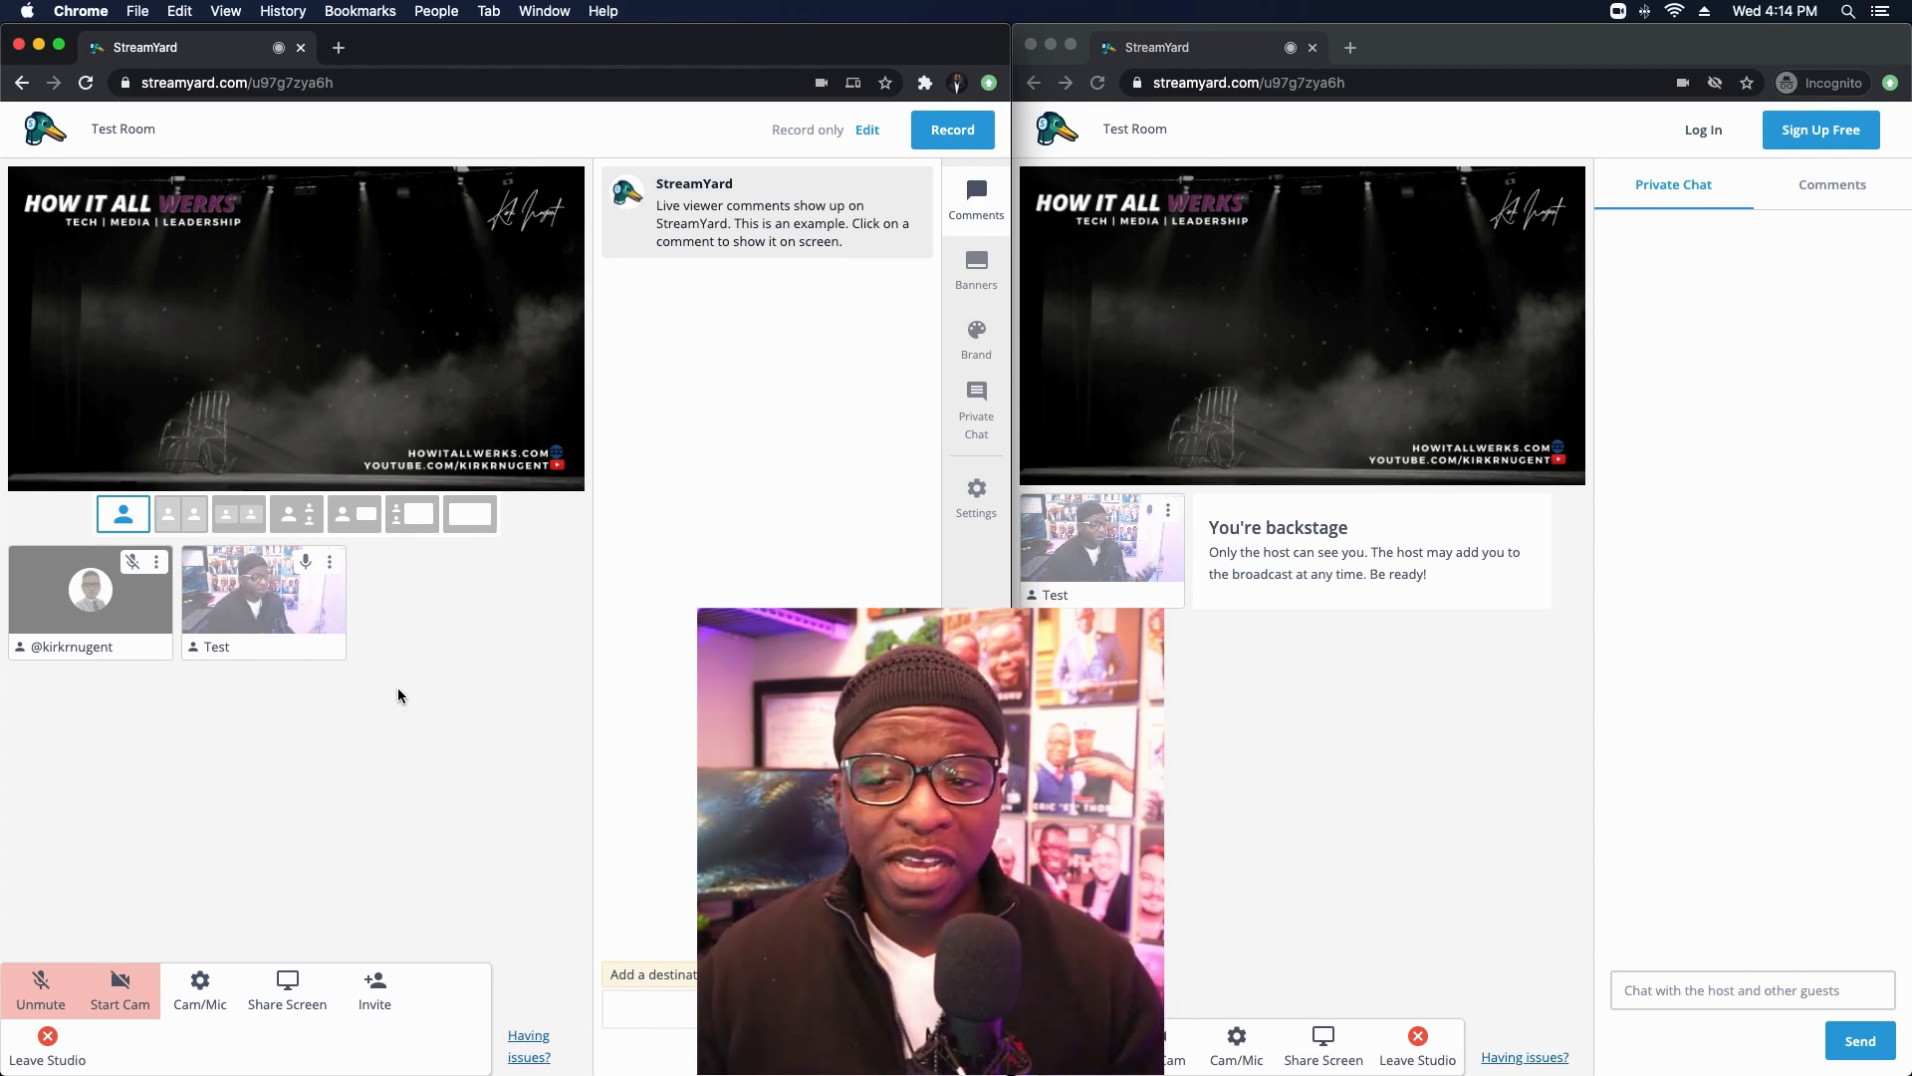
Step: In Test's mic settings, disable auto mic volume, drag the volume slider to 173, then re-enable auto
click(330, 564)
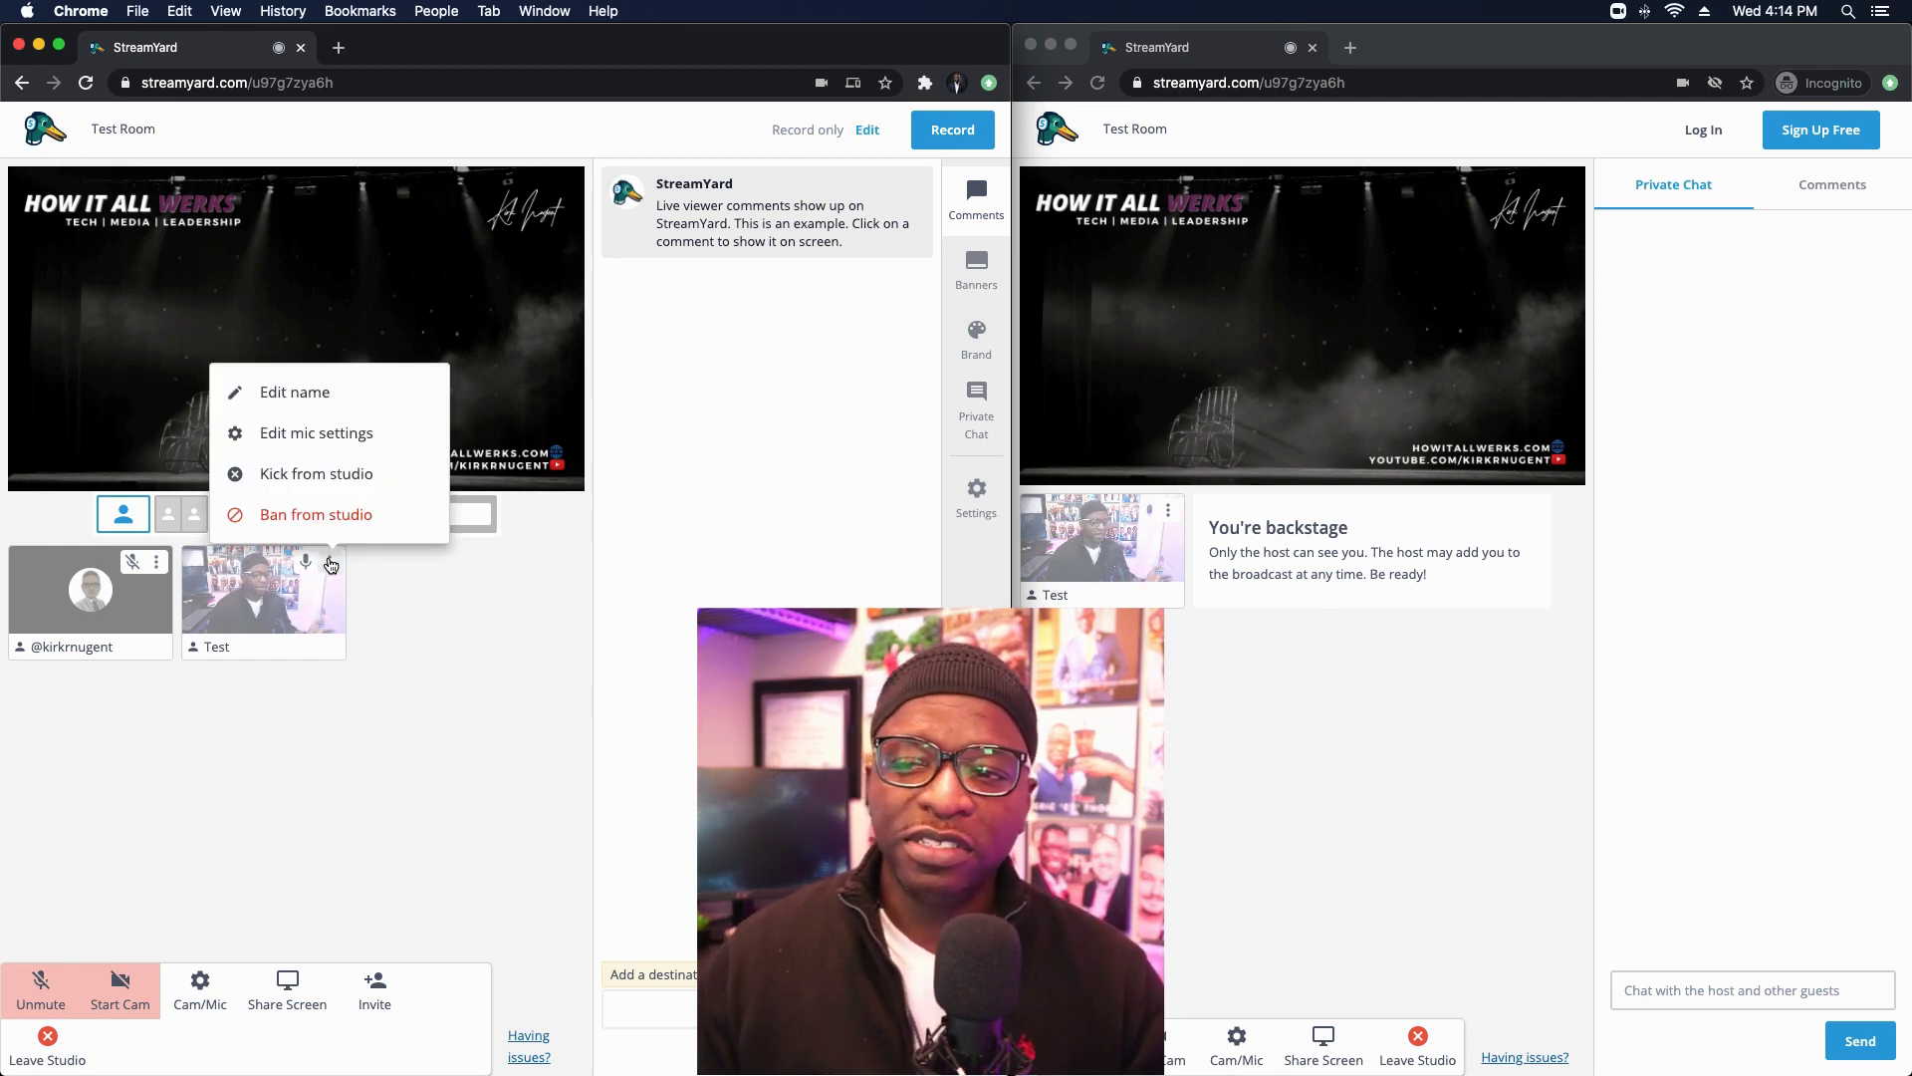
click(325, 442)
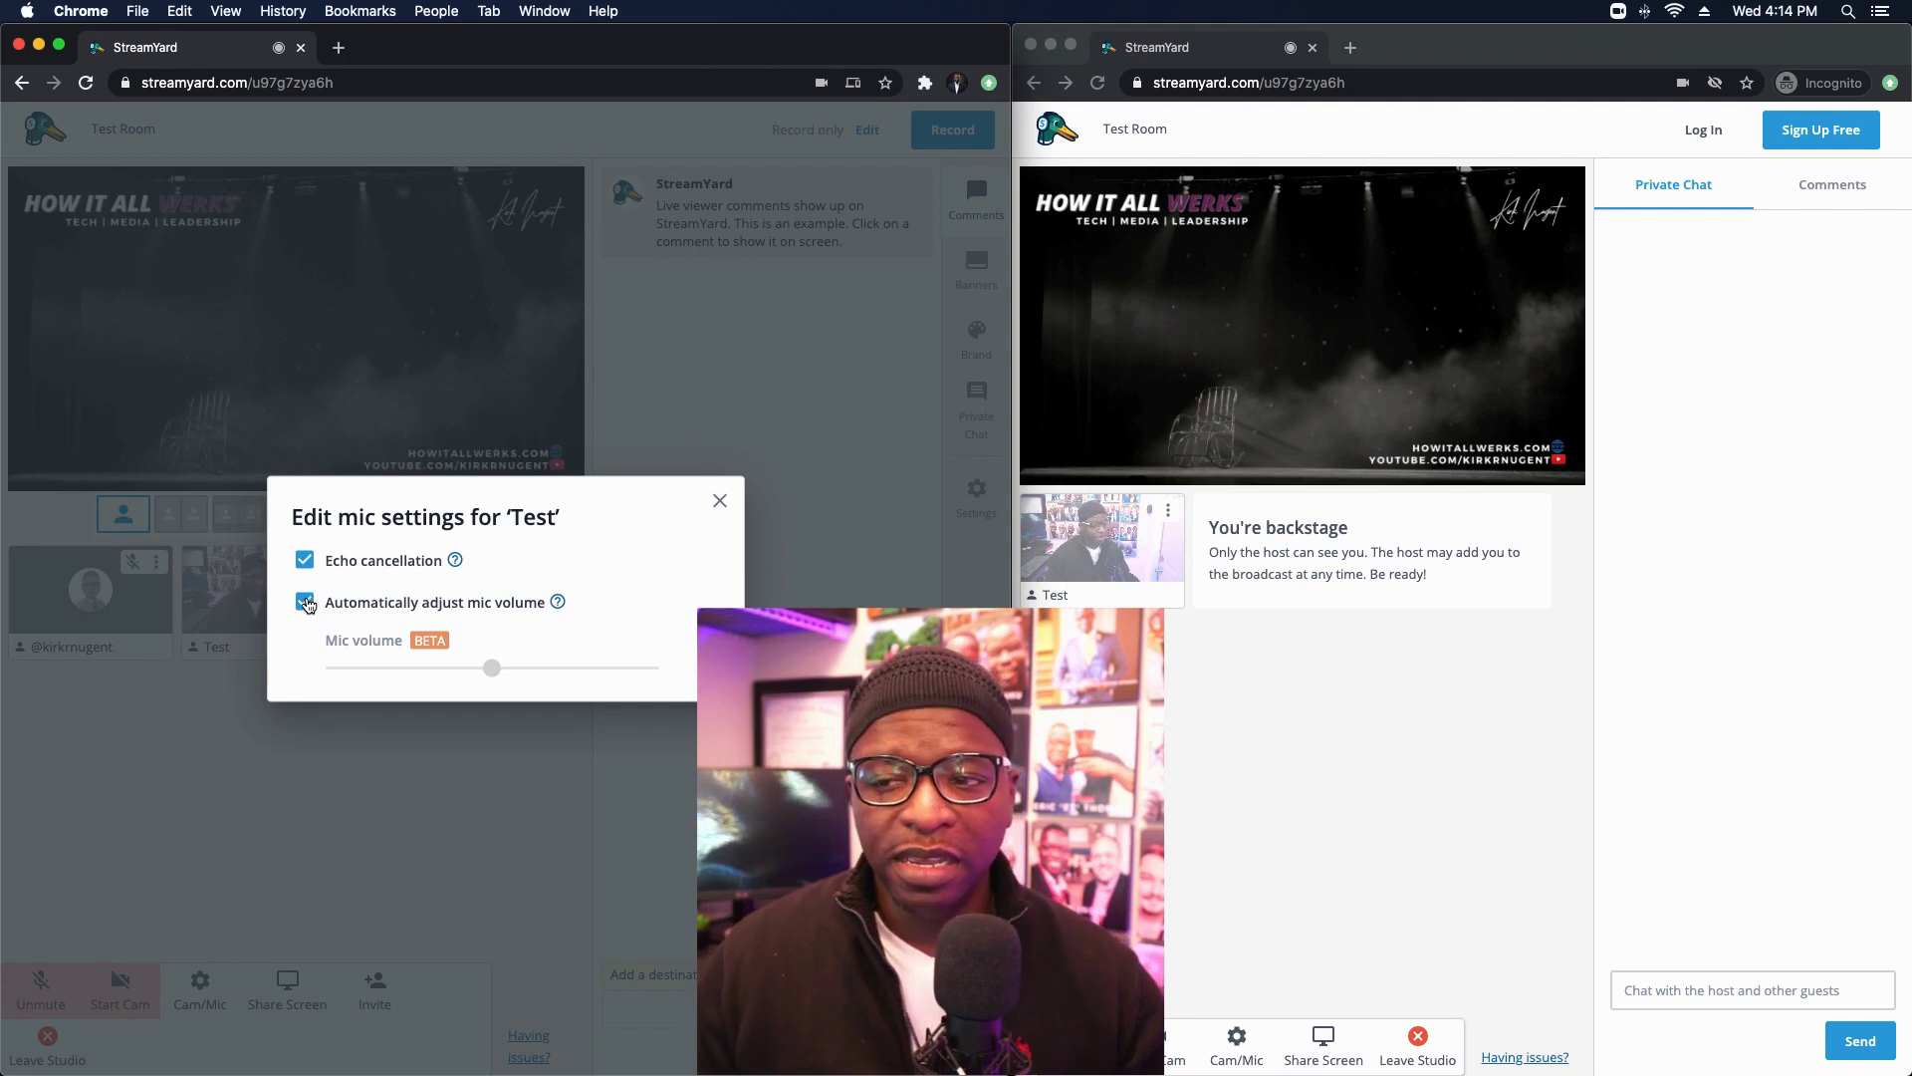
click(305, 601)
mouse_move(489, 671)
drag(489, 671, 571, 670)
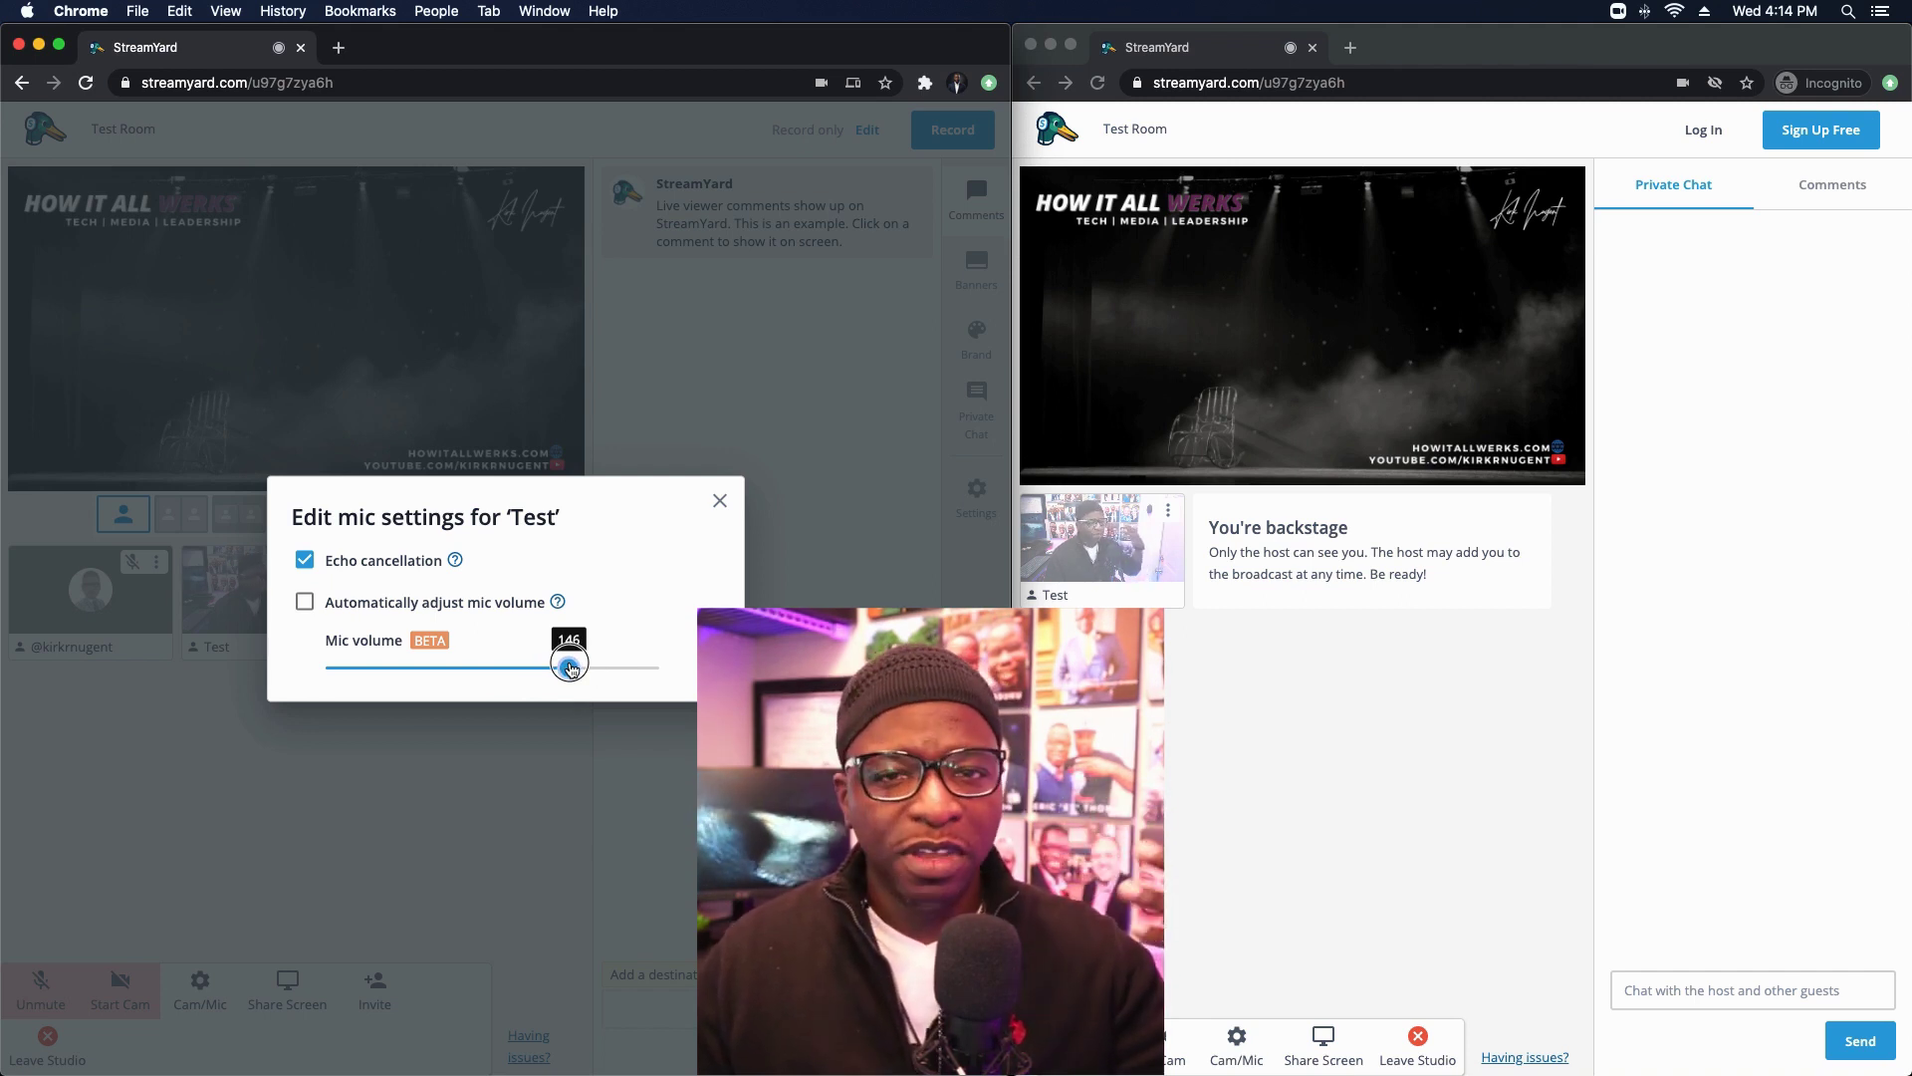
drag(571, 669, 496, 669)
click(307, 602)
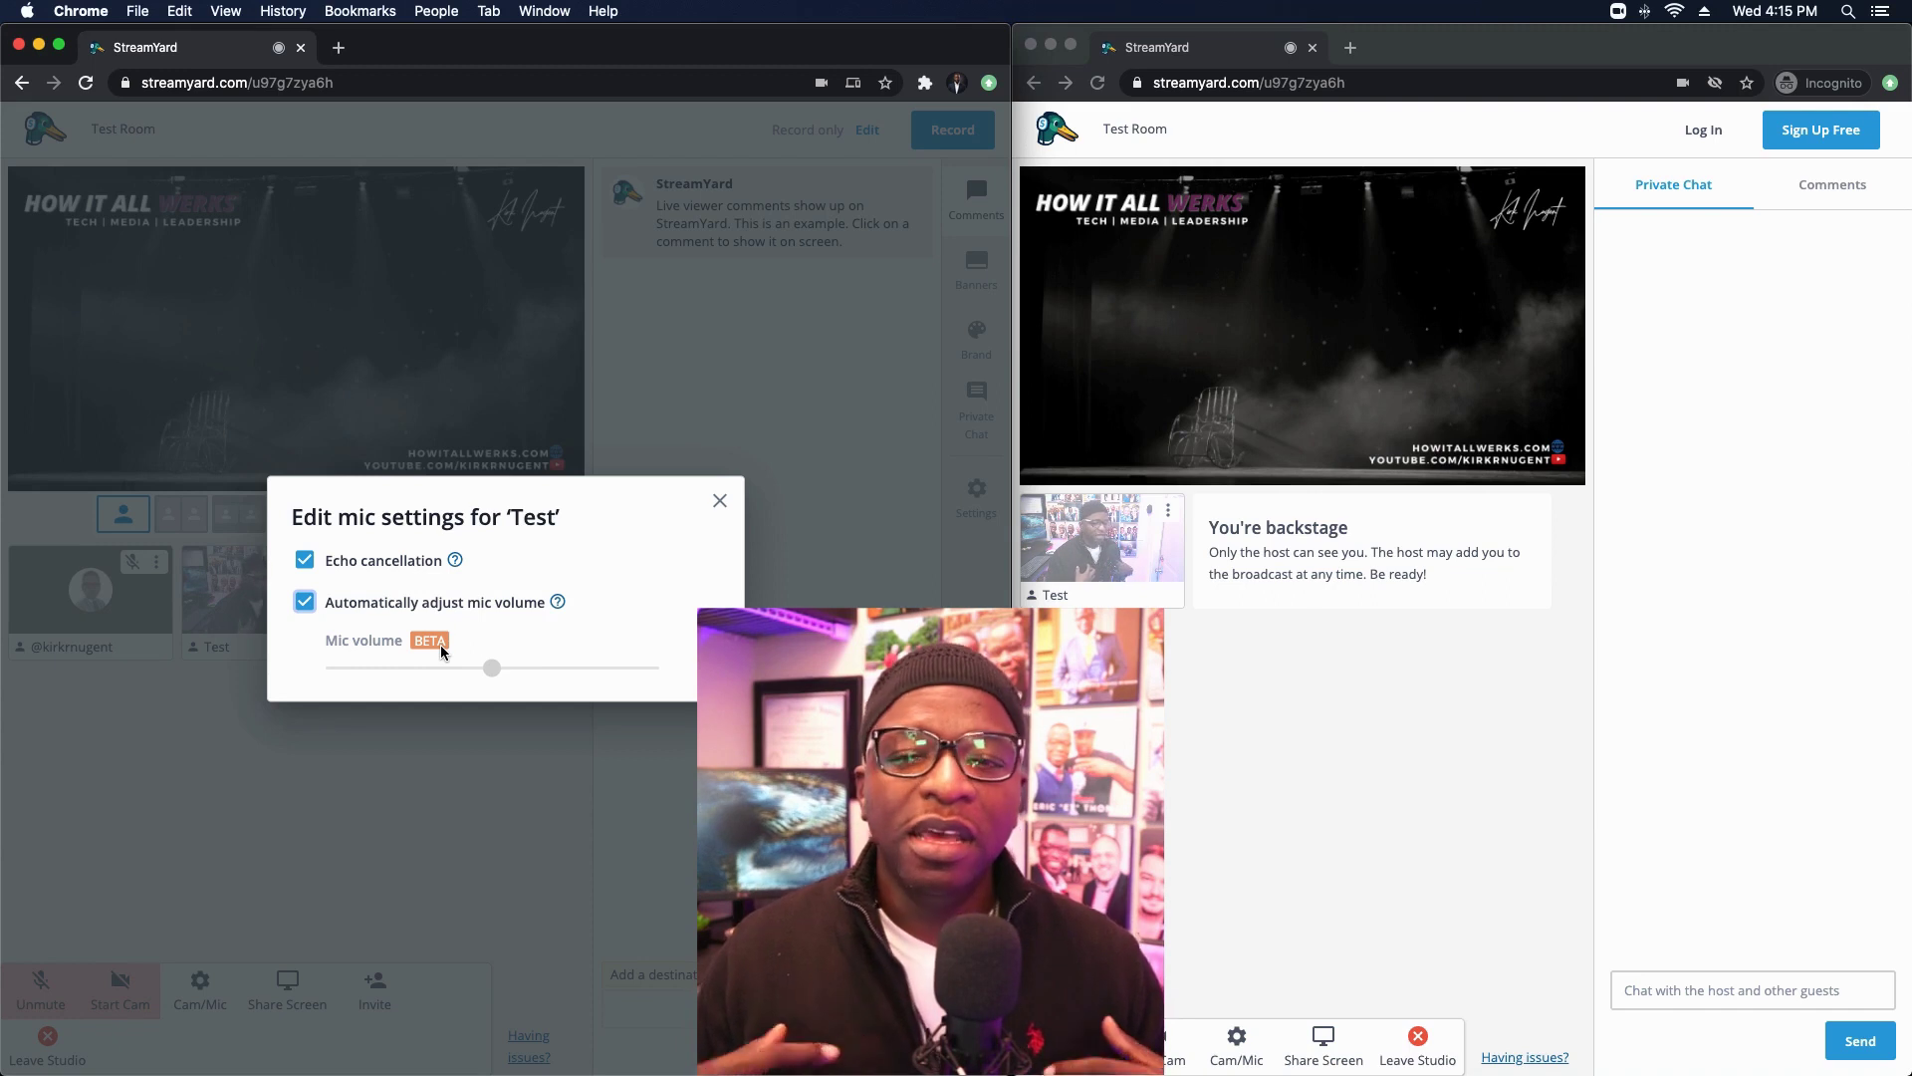
mouse_move(462, 566)
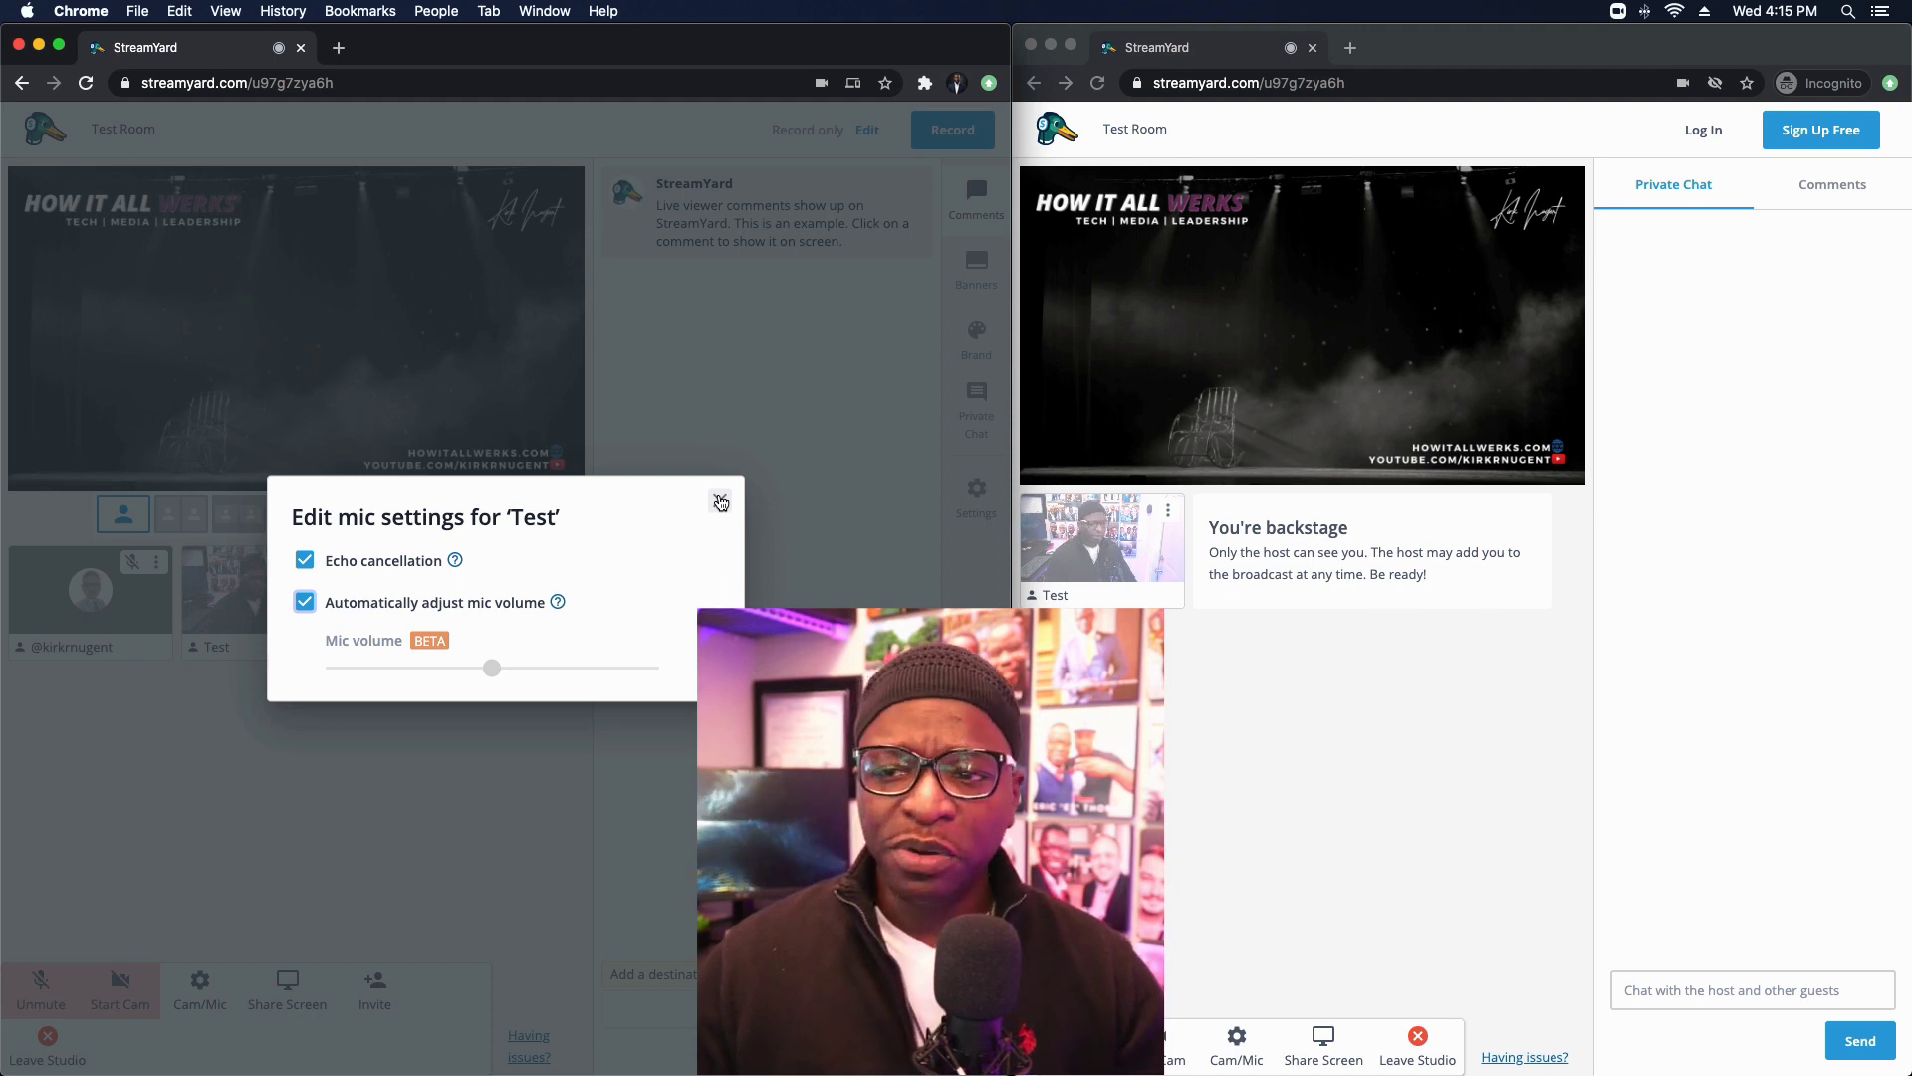
Step: Close Test's mic settings, unmute the host, and toggle the host's auto mic volume off and on
click(720, 502)
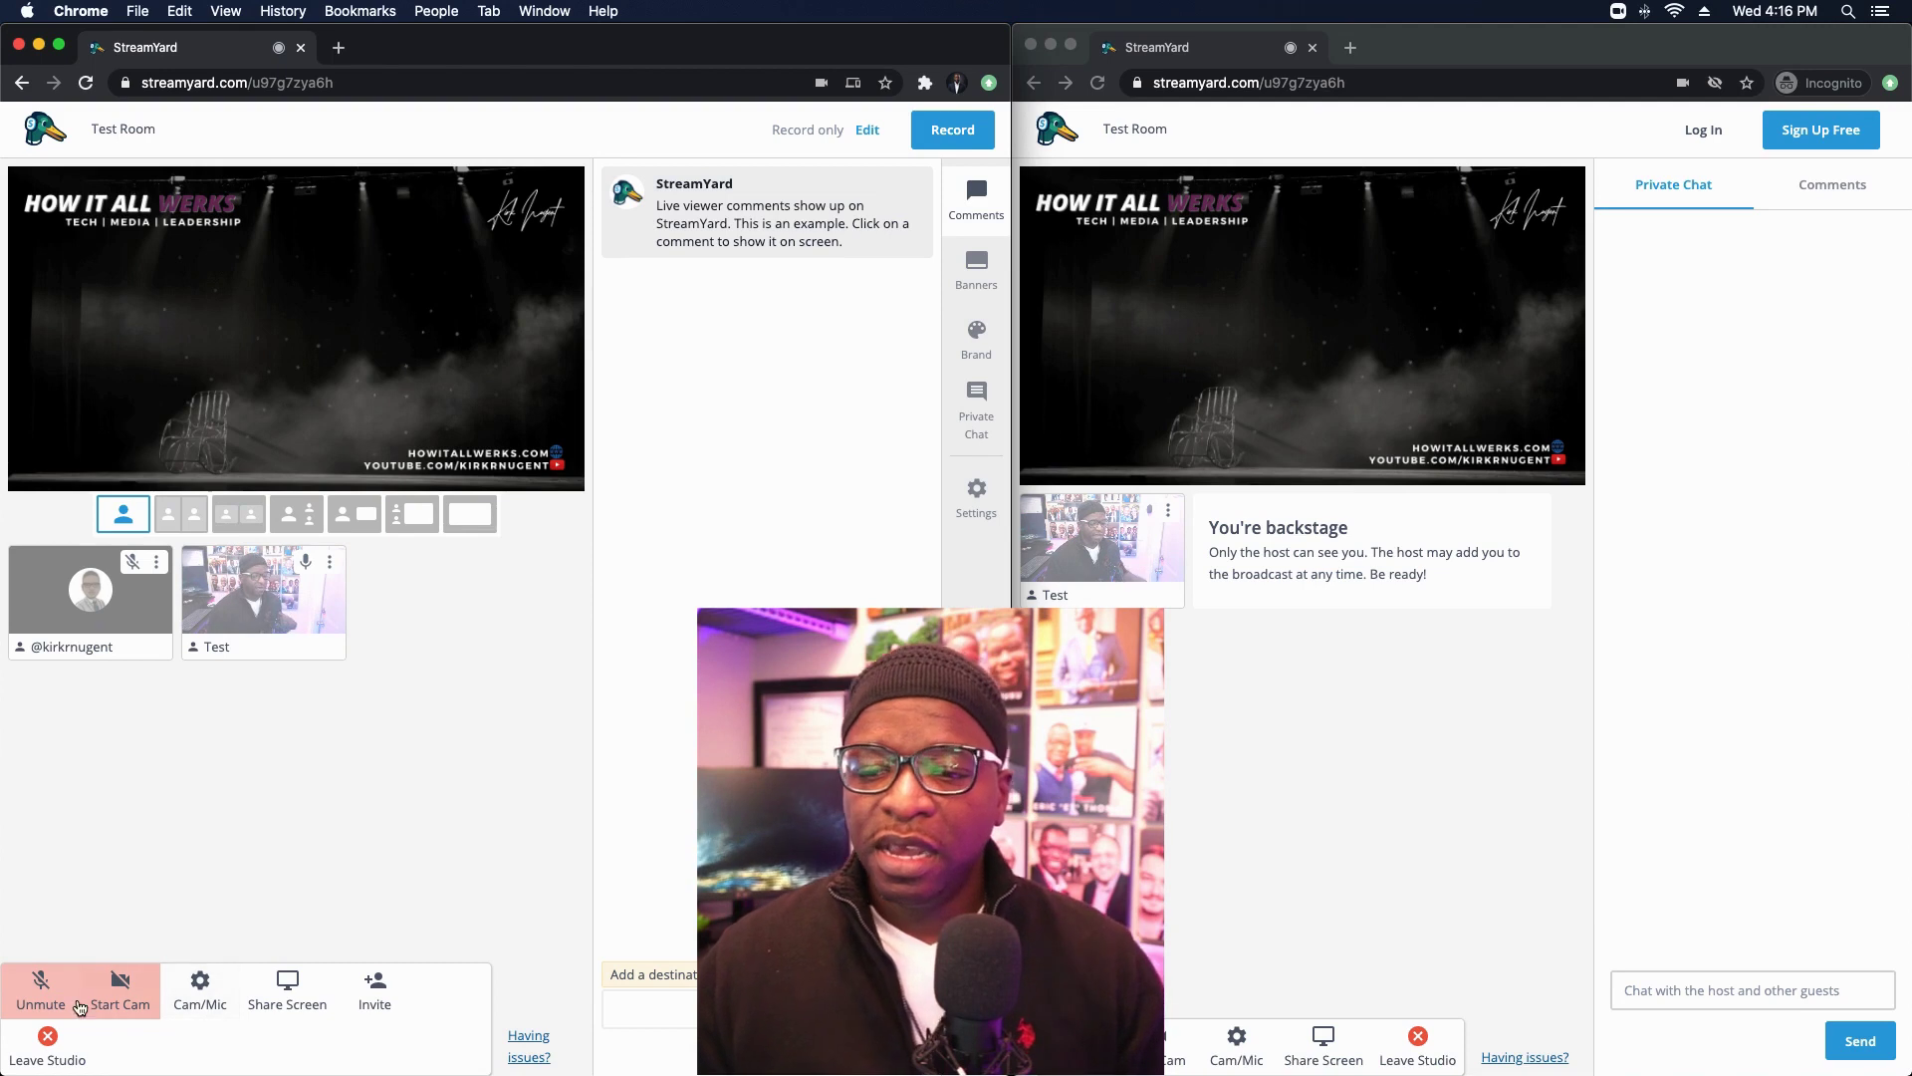
click(73, 994)
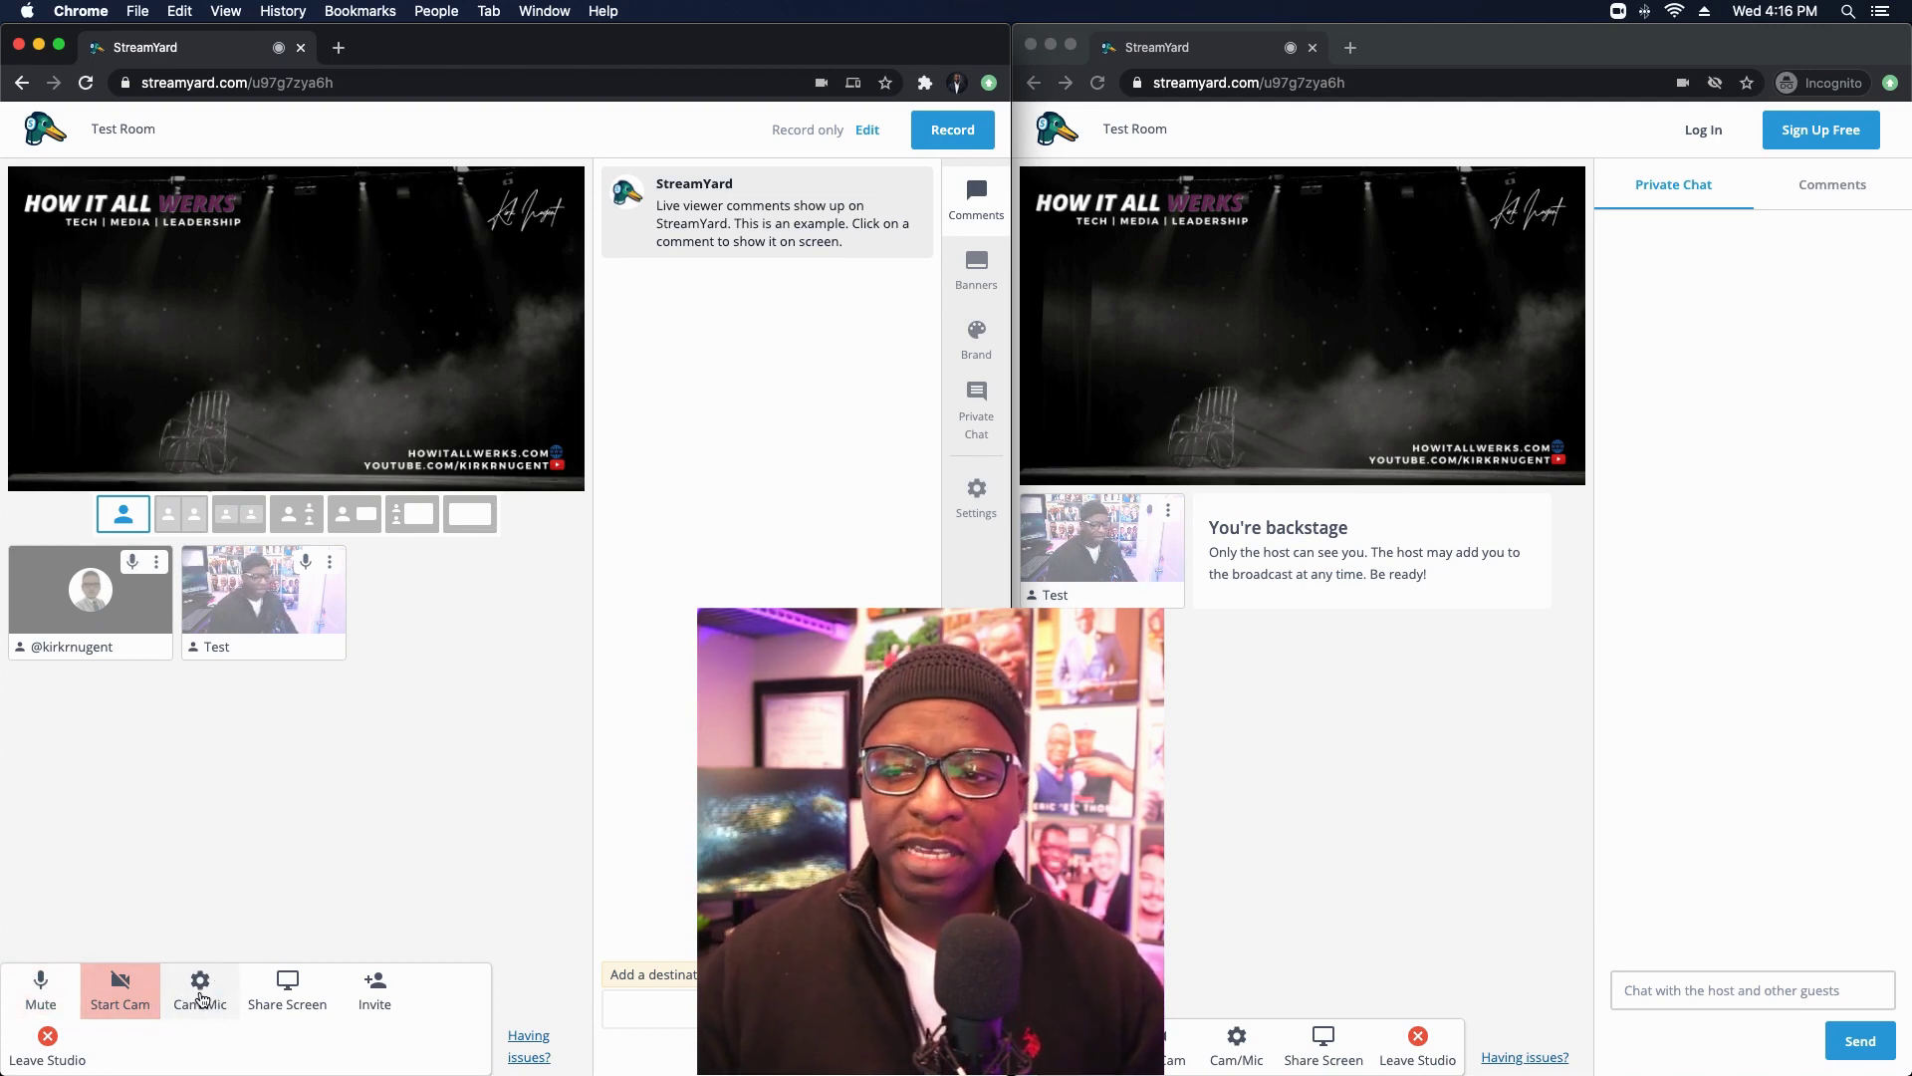
click(200, 988)
click(179, 427)
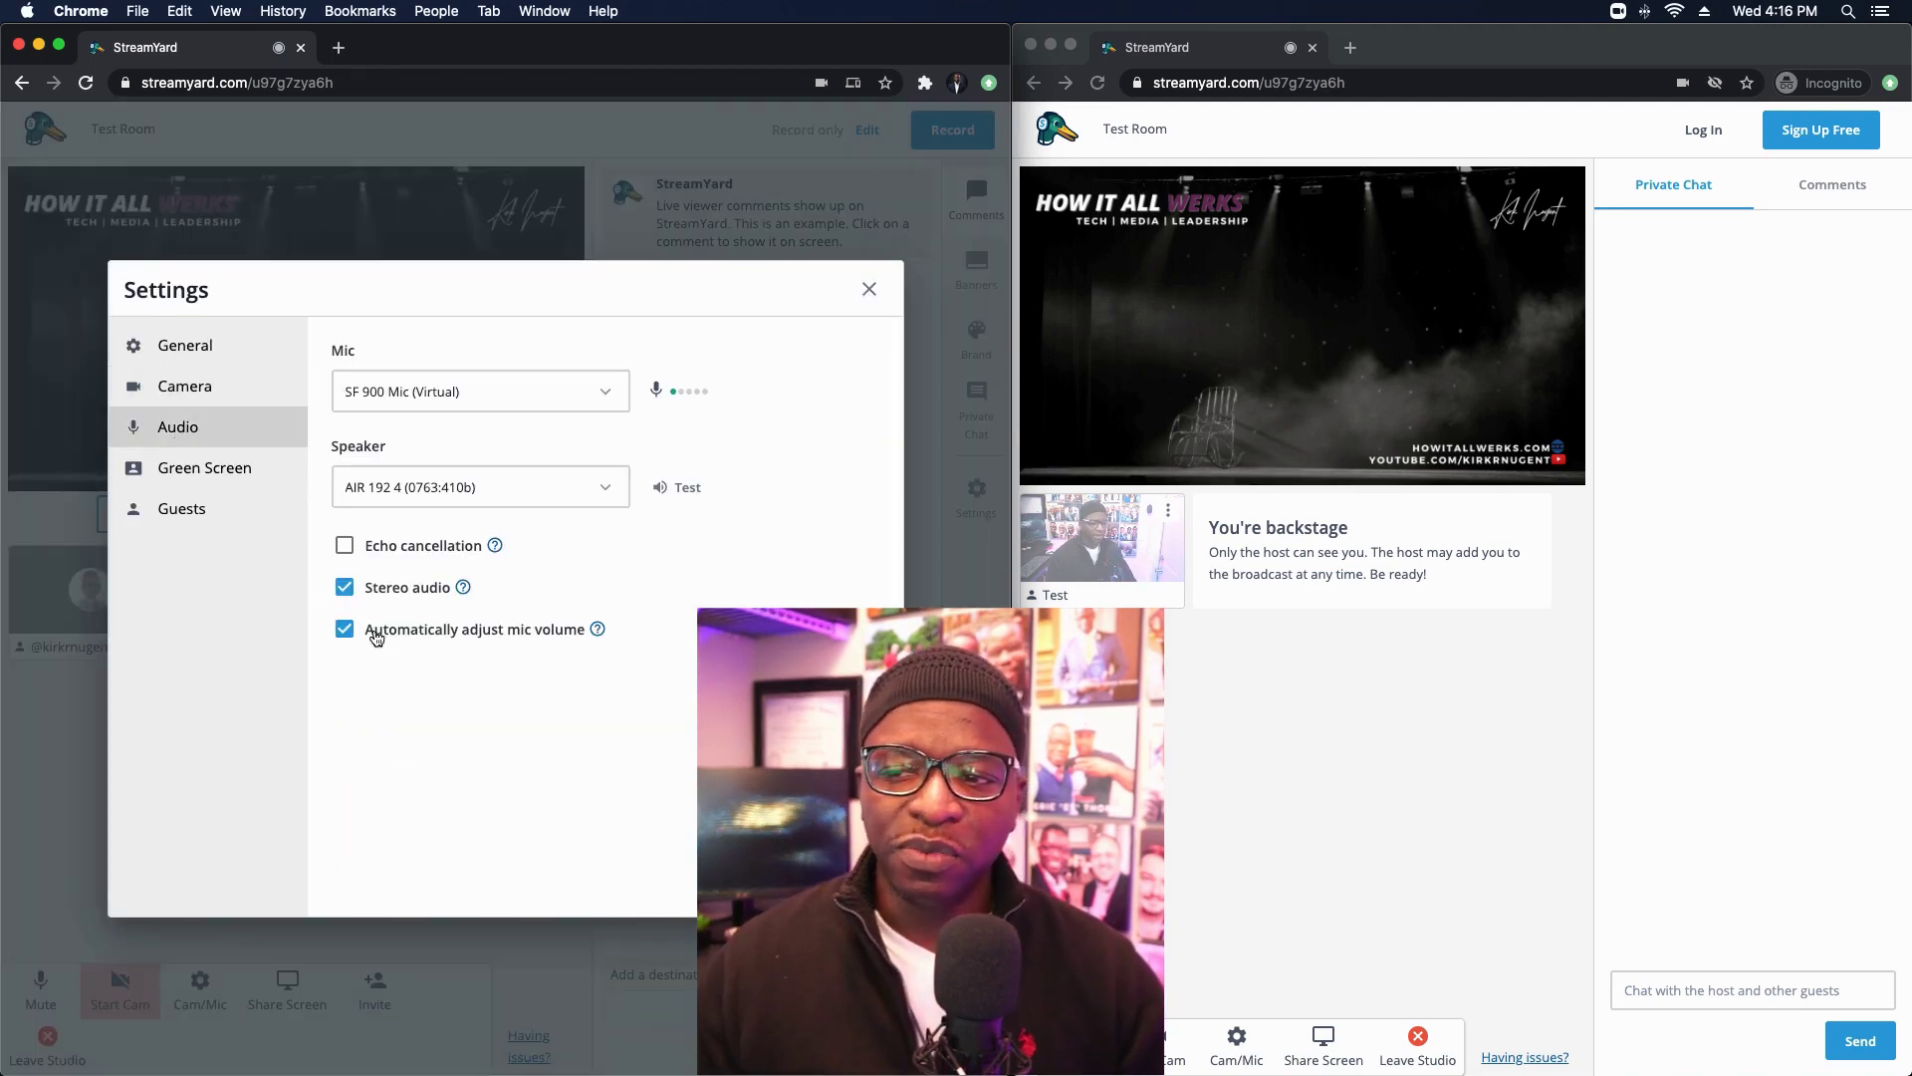
click(345, 631)
click(346, 634)
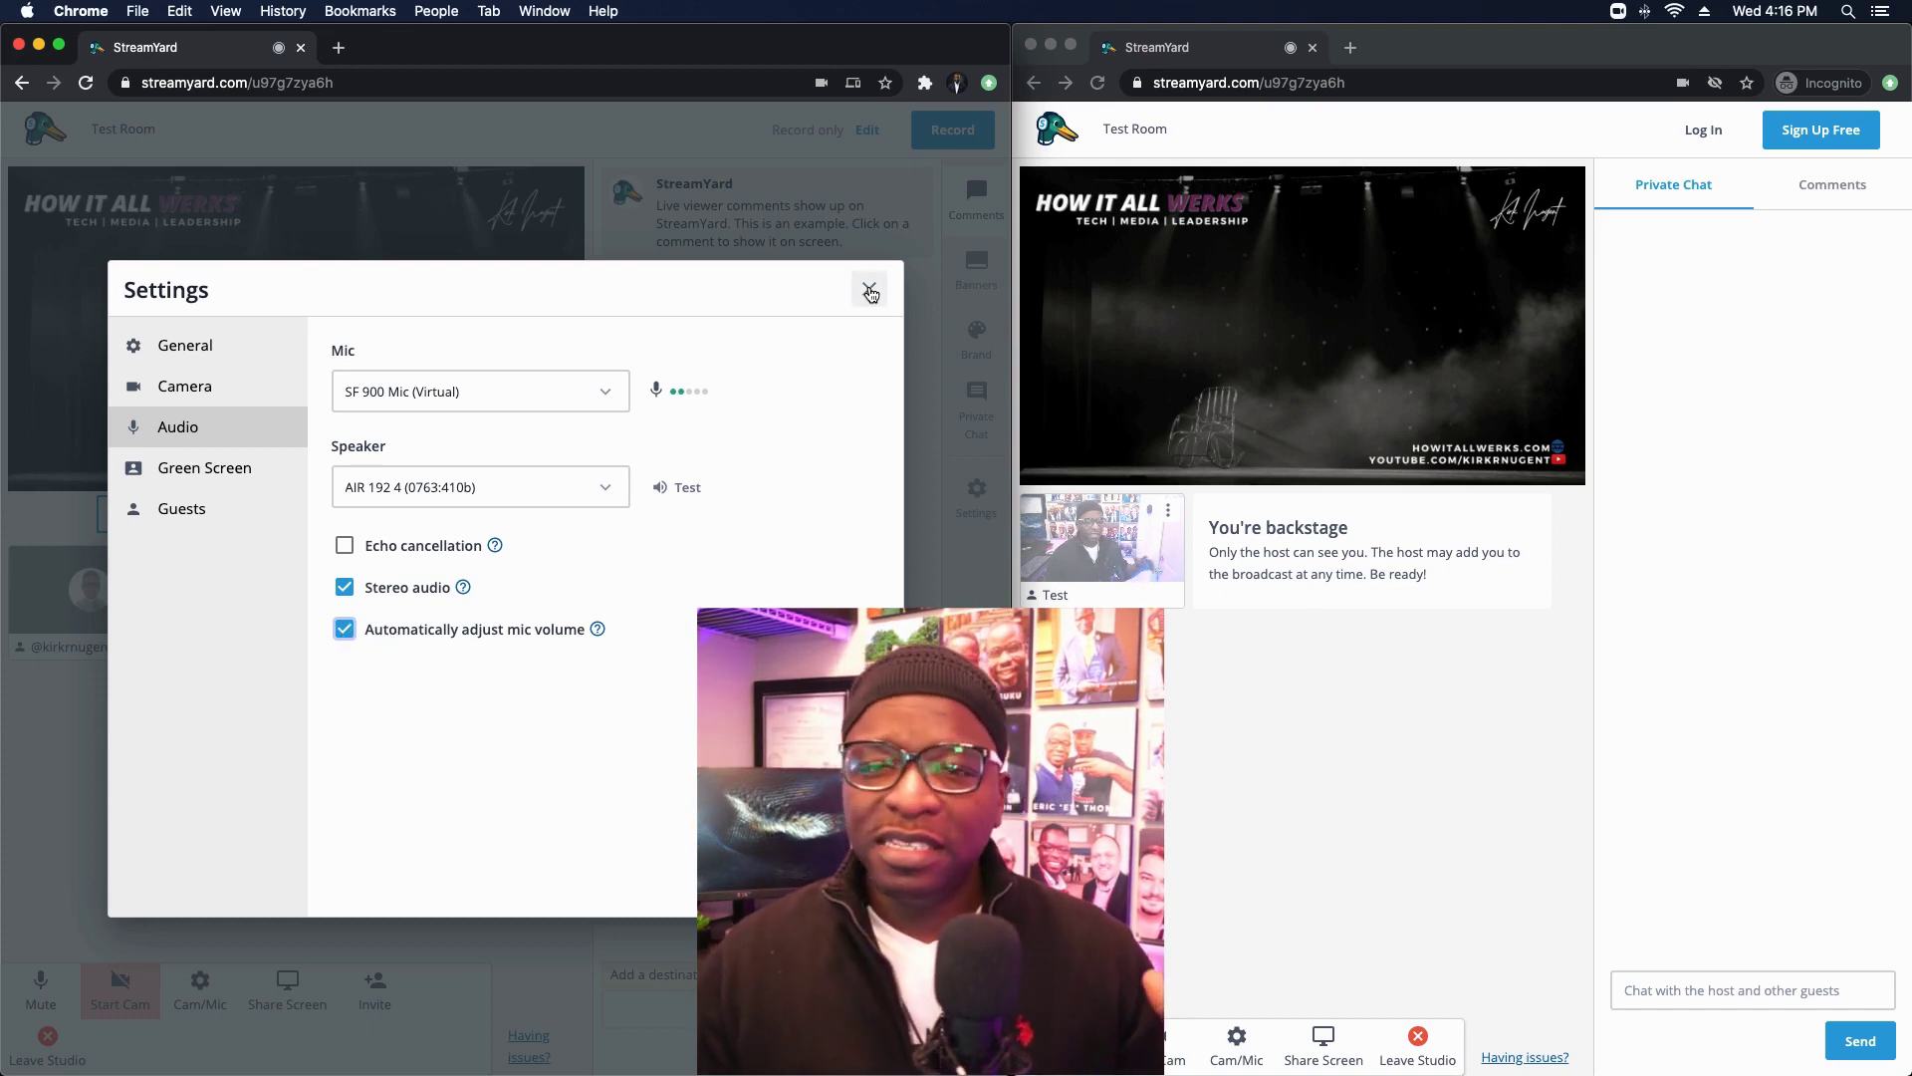
Step: Close the host's Settings dialog to return to the studio view
click(868, 288)
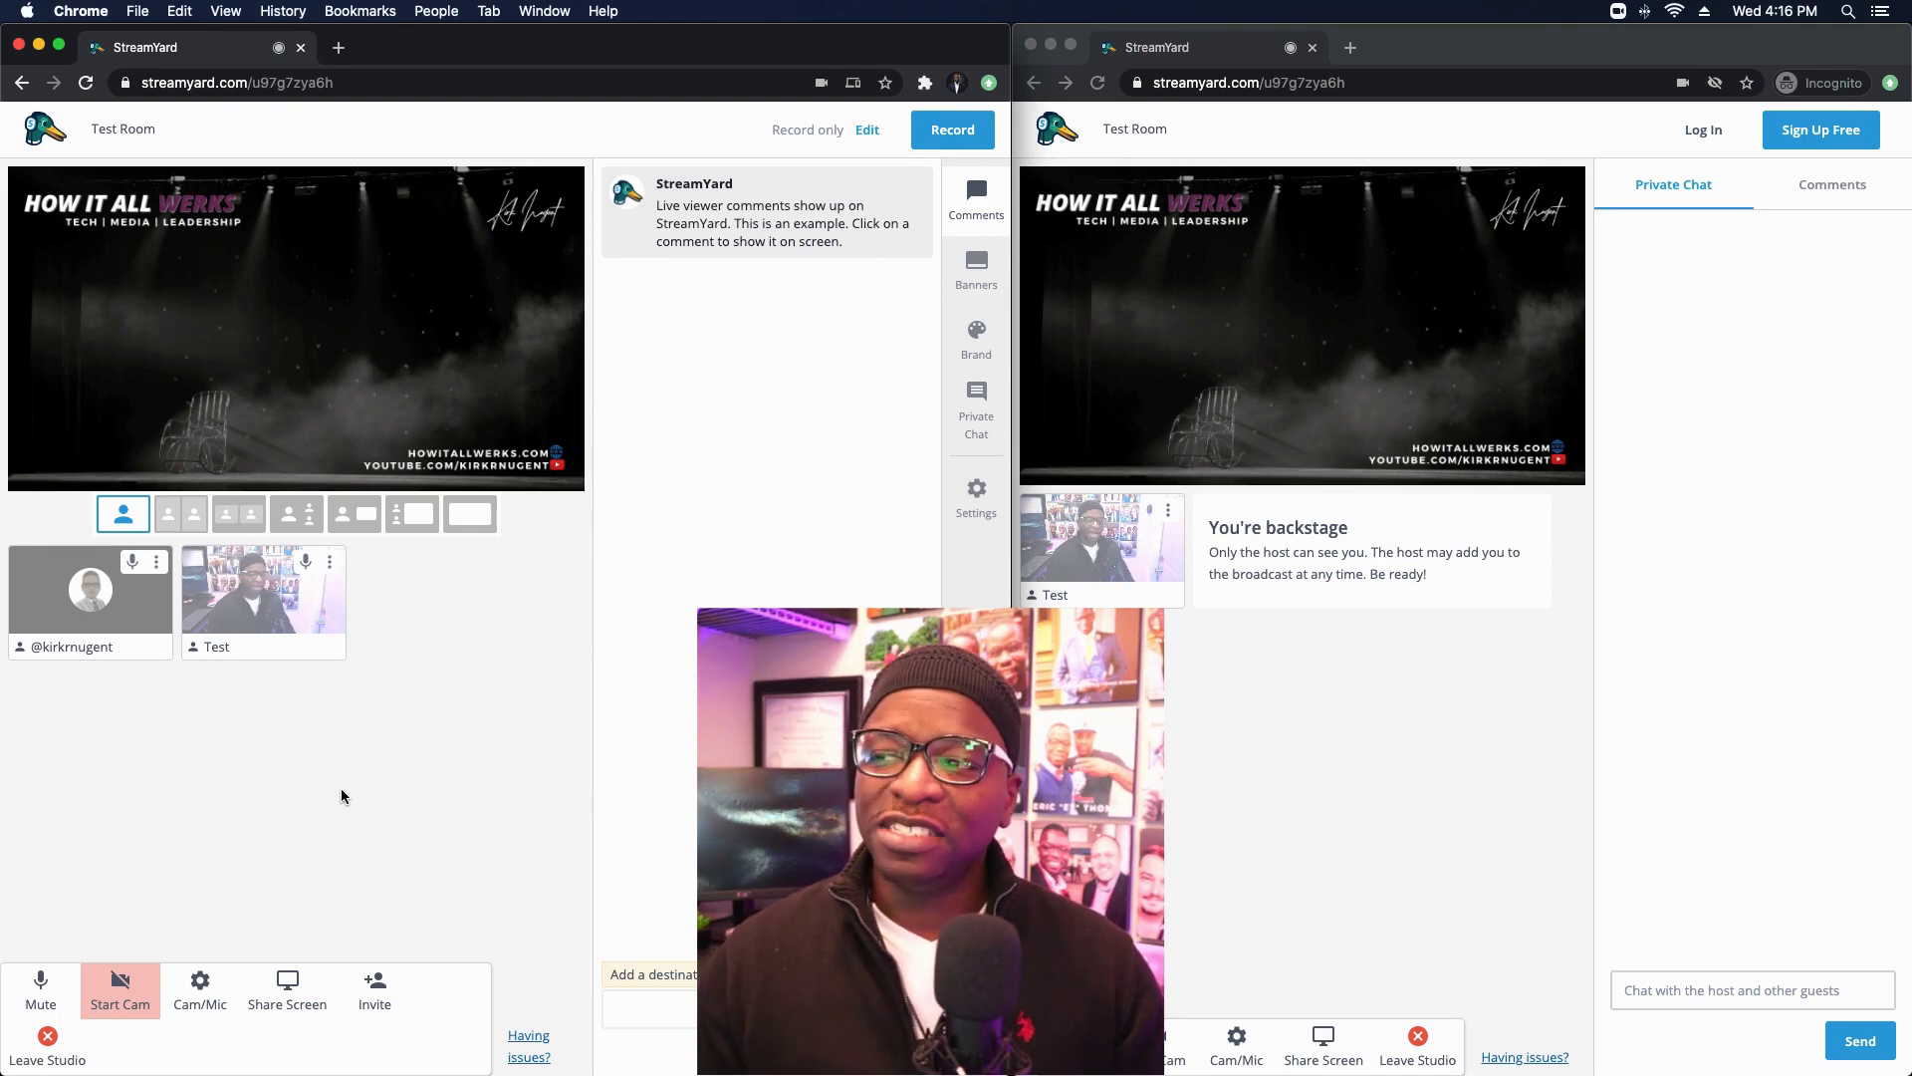